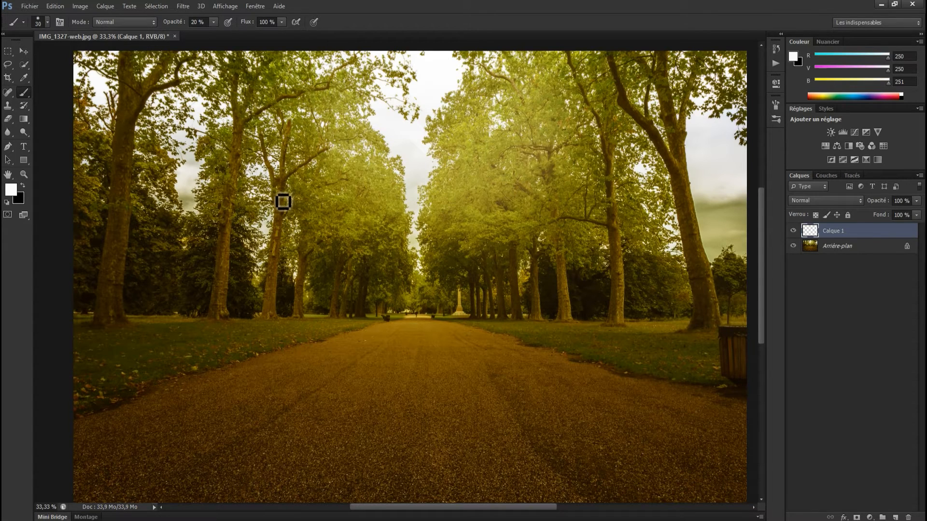
Step: Paint a soft white glow between the upper-left trees on Calque 1, using a 648 px brush followed by a 486 px one at 20% opacity
left_click_drag(274, 198, 307, 210)
left_click_drag(27, 94, 51, 94)
left_click_drag(187, 127, 204, 139)
mouse_move(215, 112)
left_mouse_down()
mouse_move(219, 120)
mouse_move(193, 116)
left_mouse_up()
left_click(184, 110)
left_click(214, 141)
left_click(166, 143)
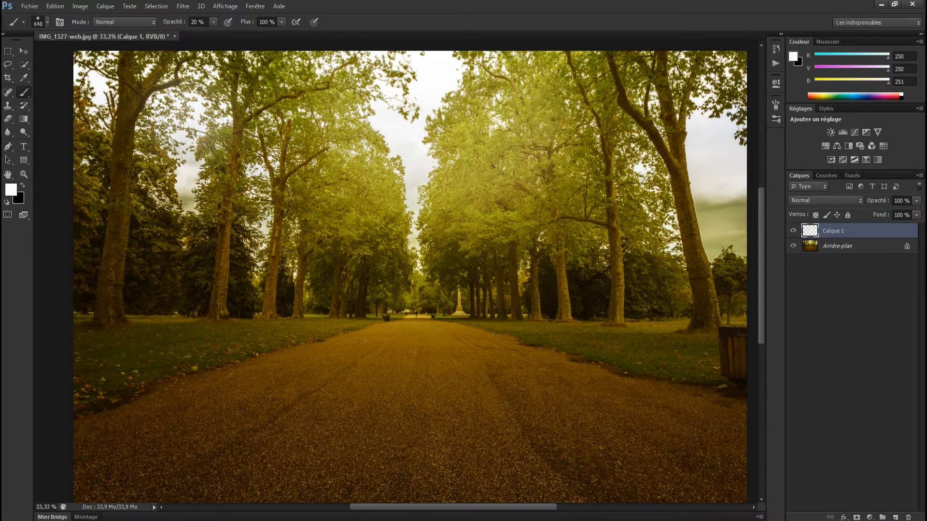
left_click(198, 132)
left_click(183, 160)
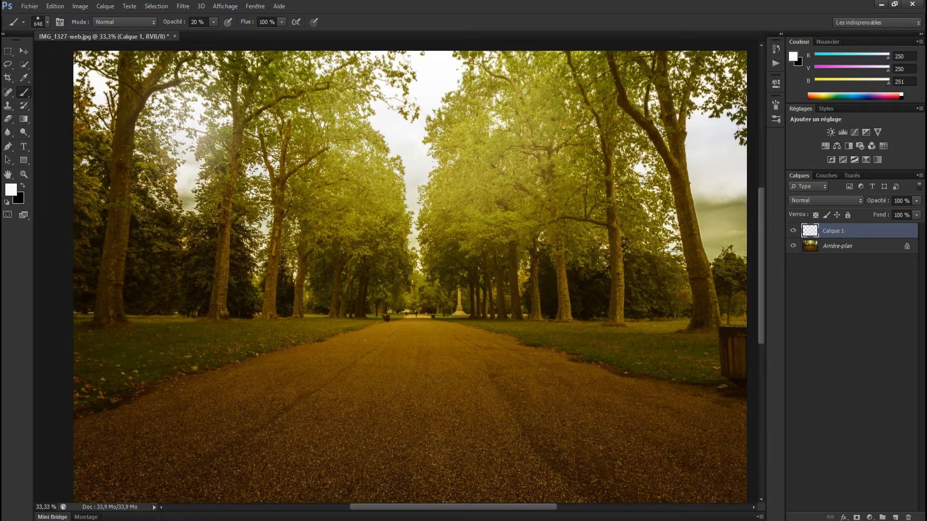
left_click_drag(280, 156, 224, 144)
left_click_drag(171, 104, 212, 135)
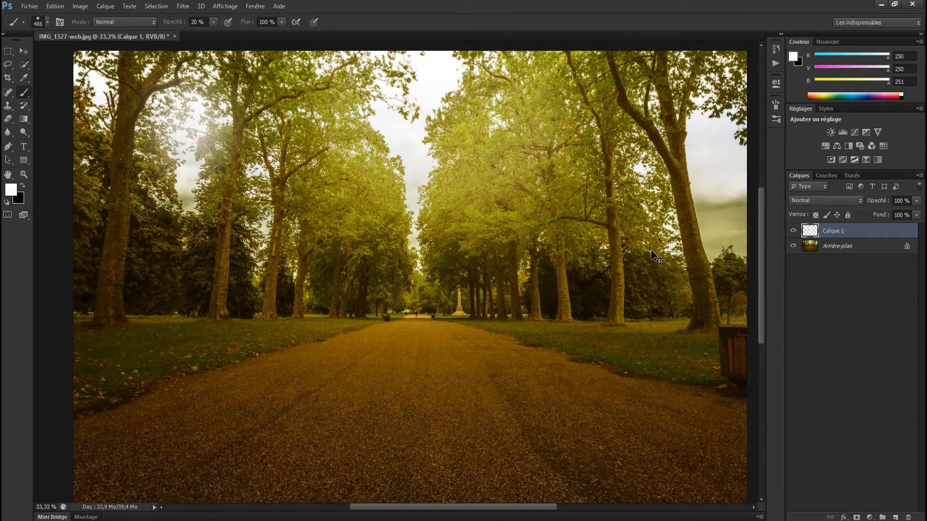
Step: Create a new empty layer and place it beneath Calque 1, directly above the background
key("ctrl+shift+n")
left_click(579, 168)
left_click_drag(842, 234, 840, 251)
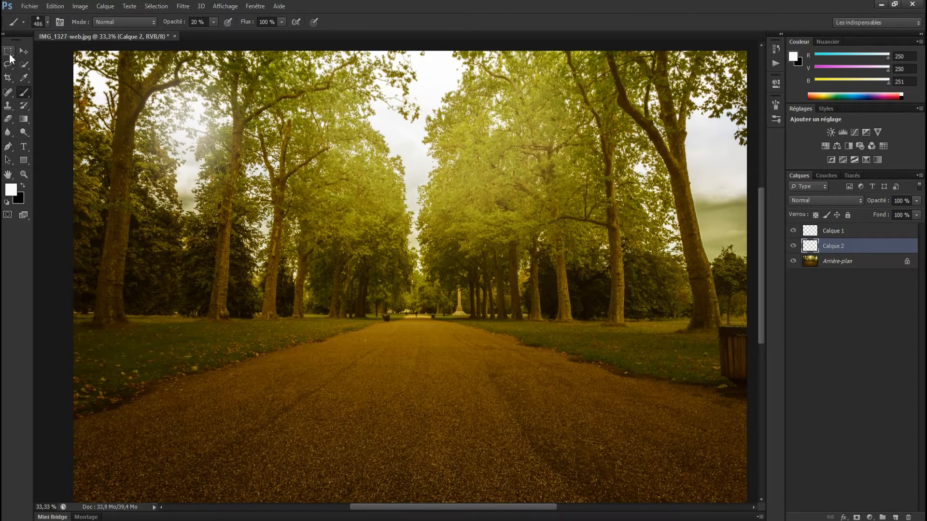
Step: Draw a cross-shaped selection over the upper-left trees by adding a tall rectangular marquee to a wide one
key("m")
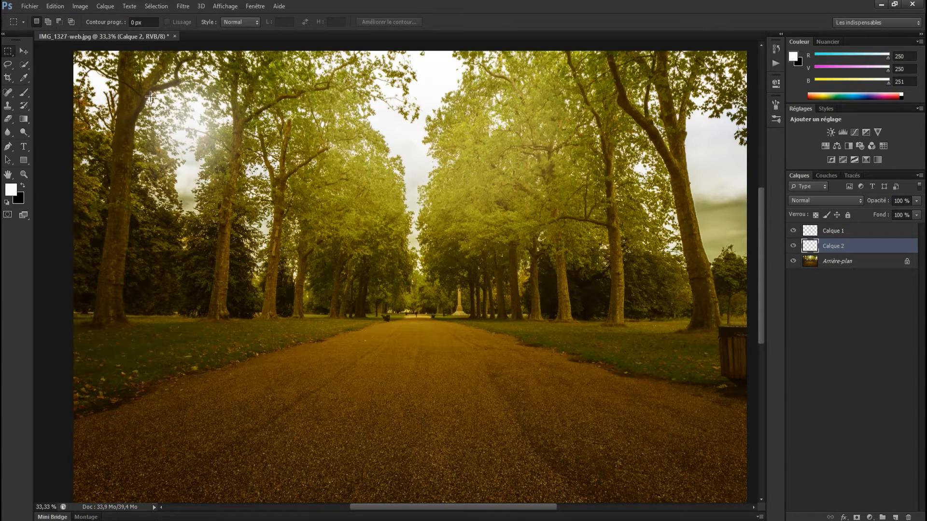
left_click_drag(144, 93, 231, 132)
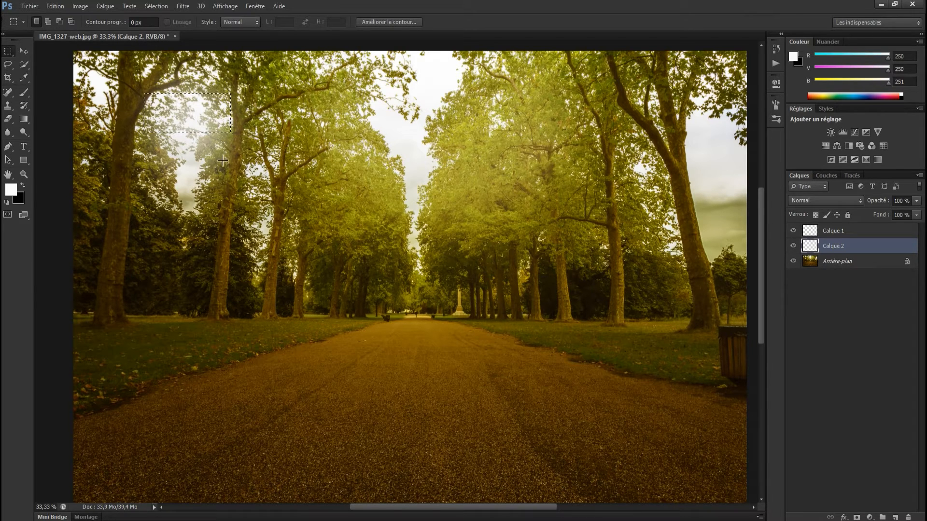
key("shift")
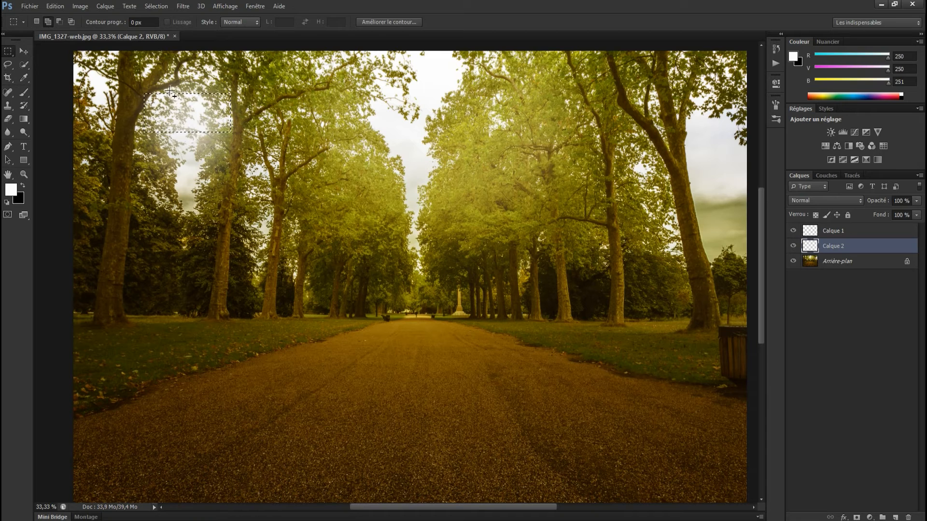
left_click_drag(171, 89, 209, 215)
Step: Fill the cross selection with the Nuages render filter and reapply it four times to vary the cloud pattern
left_click(183, 7)
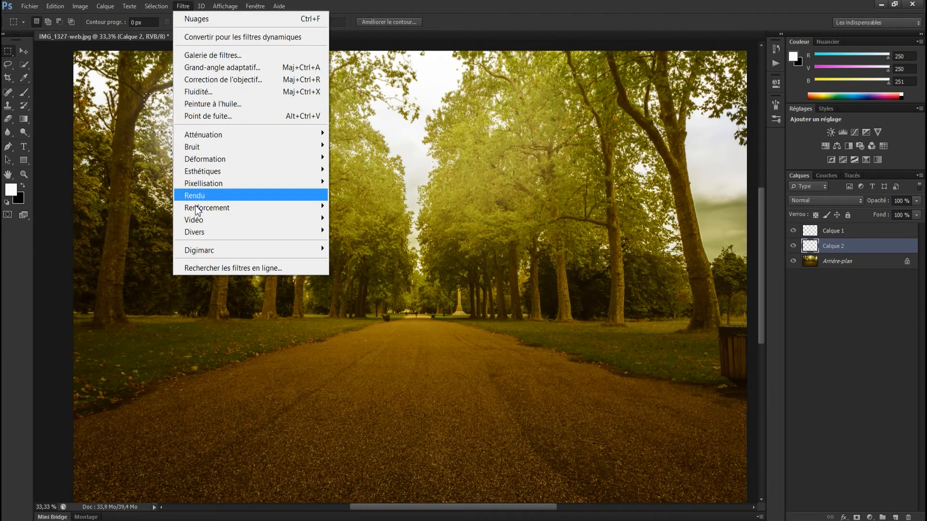
mouse_move(199, 196)
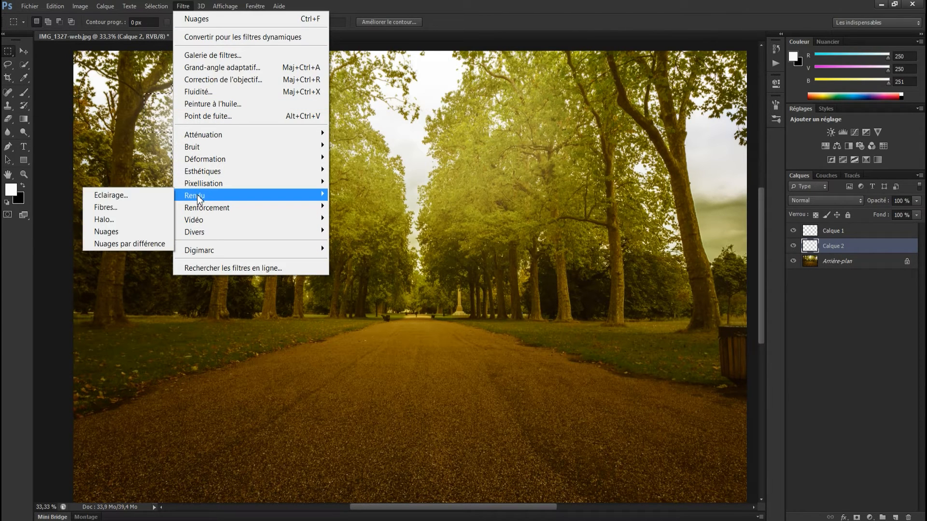
left_click(132, 231)
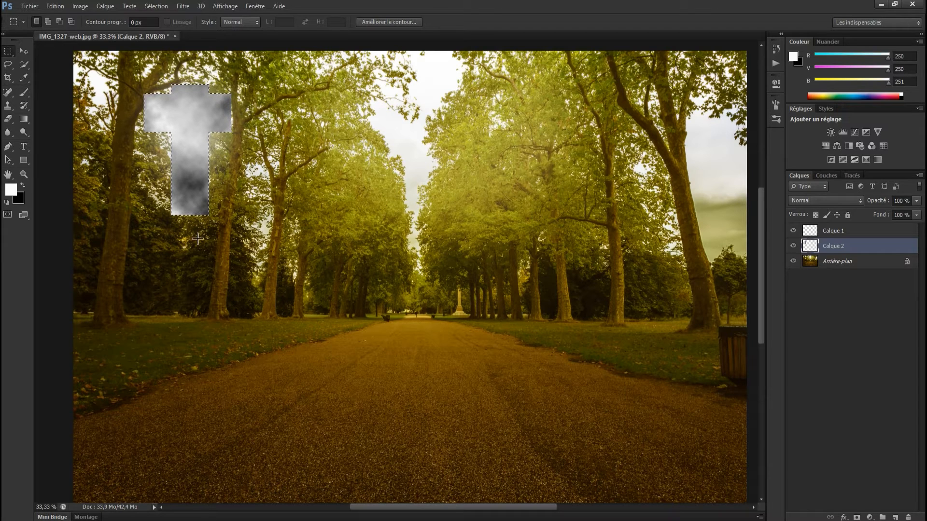
key("ctrl+f")
key("ctrl+f")
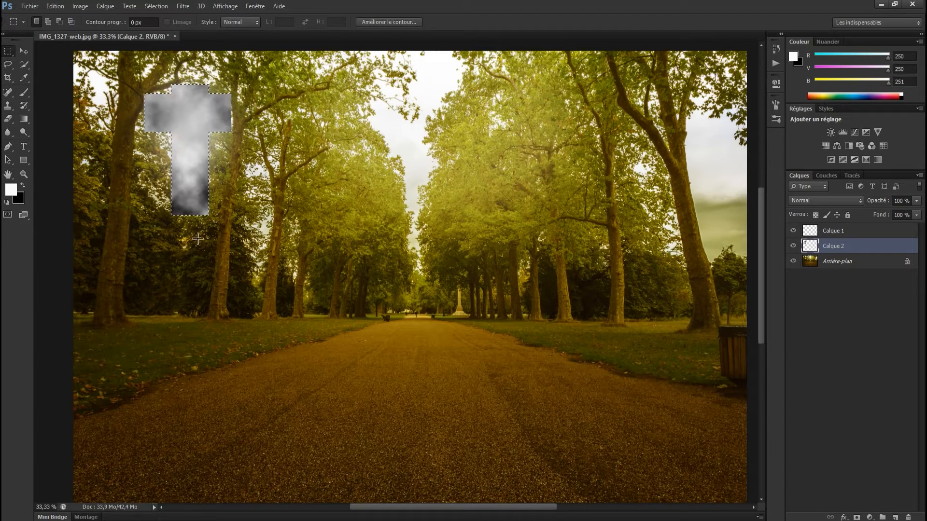
key("ctrl+f")
key("ctrl+f")
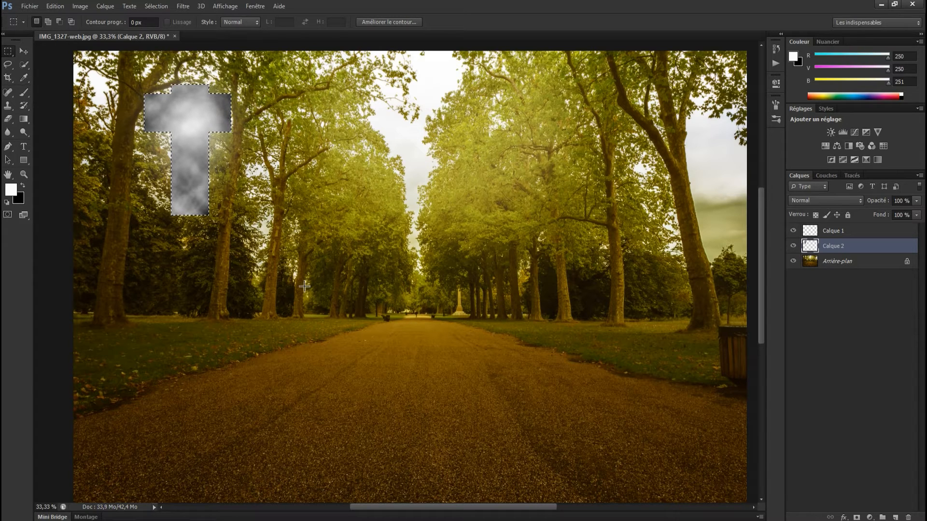
Step: Deselect the cloud-filled cross with the rectangular marquee tool
key("b")
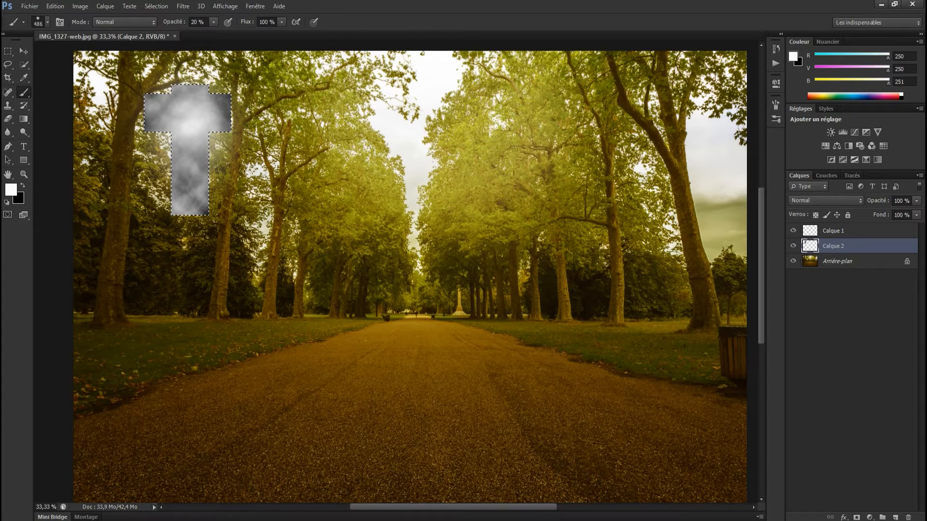
key("m")
left_click(299, 213)
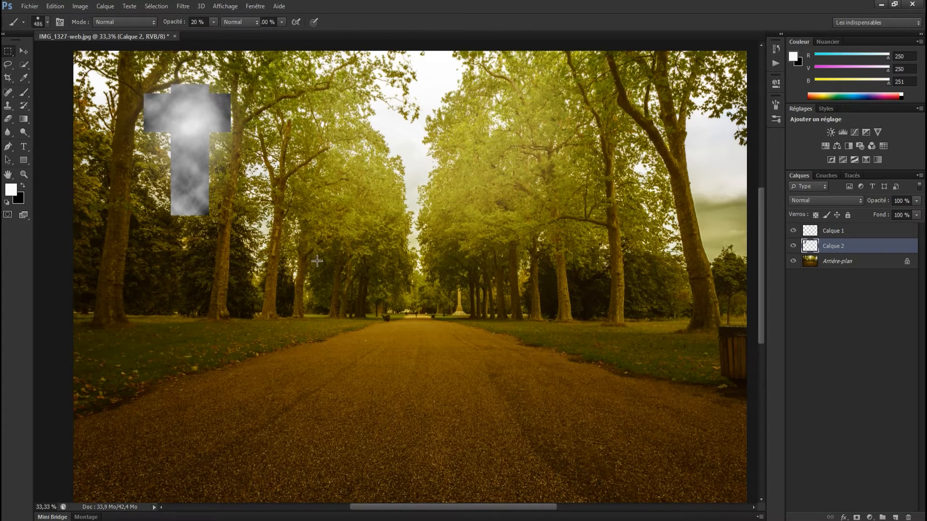
Step: Set the brush opacity to 100% and the spacing of its tip (Pas) to 392%
key("b")
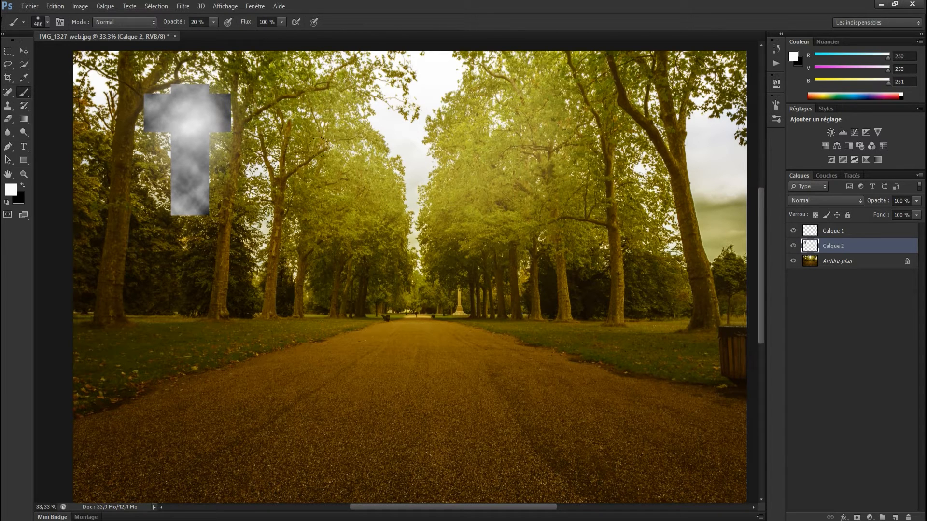
key("0")
left_click(775, 104)
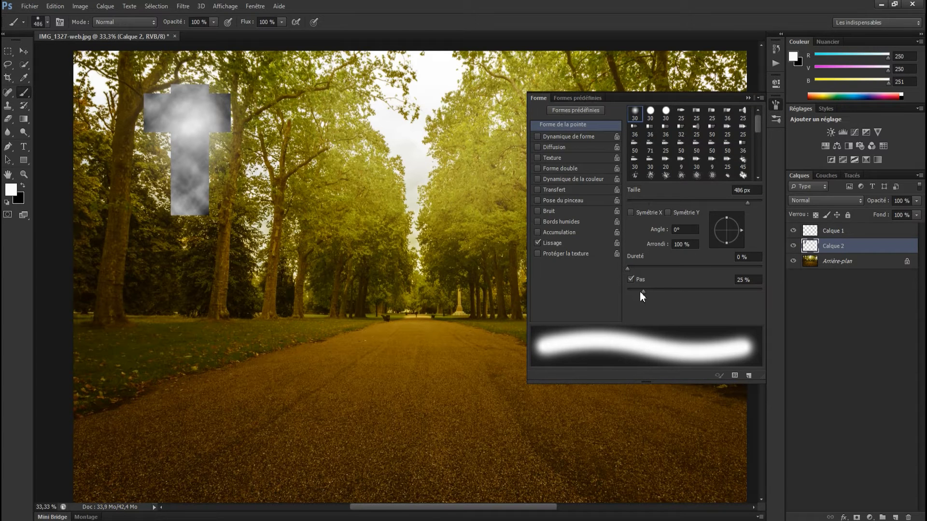
left_click_drag(643, 291, 741, 306)
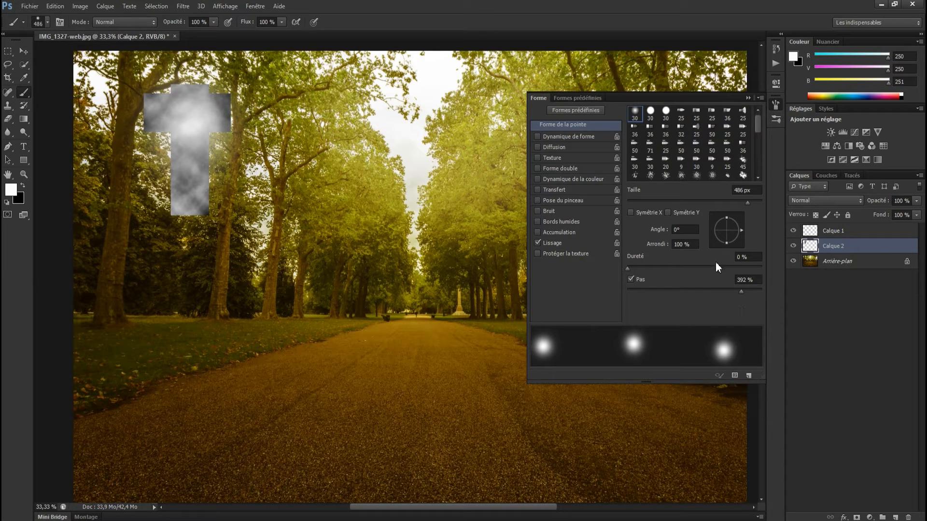
Step: Enable shape dynamics with 83% size variation and scattering (Diffusion) at 1000% with a count of 2 for the brush
left_click(573, 136)
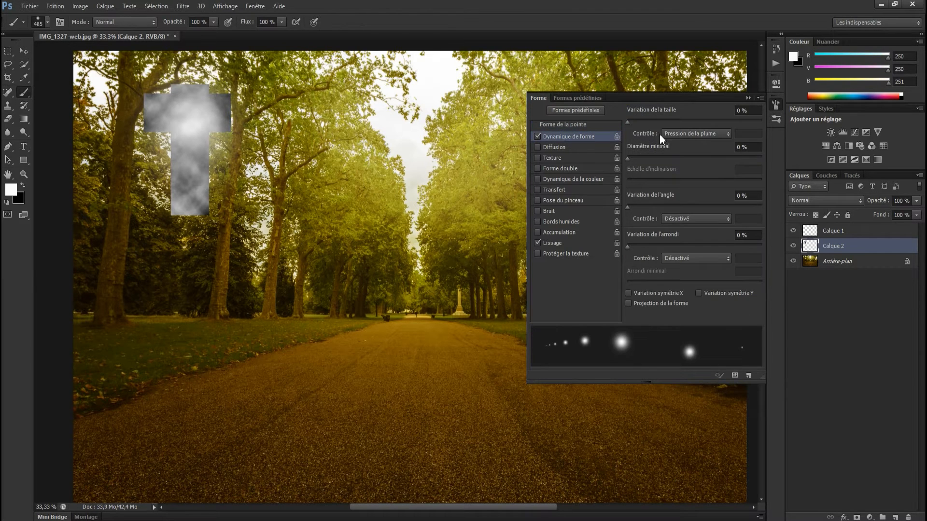
mouse_move(629, 125)
left_mouse_down()
mouse_move(750, 137)
mouse_move(738, 137)
left_mouse_up()
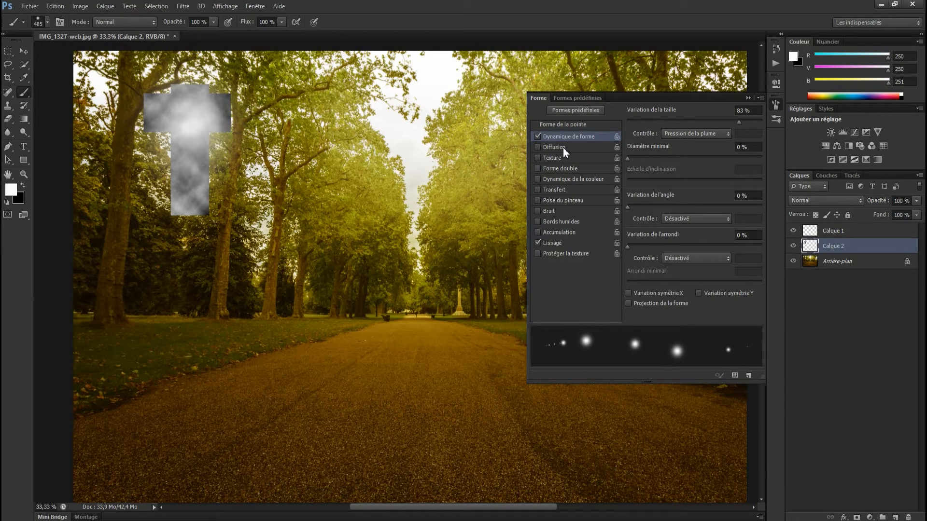
left_click(565, 148)
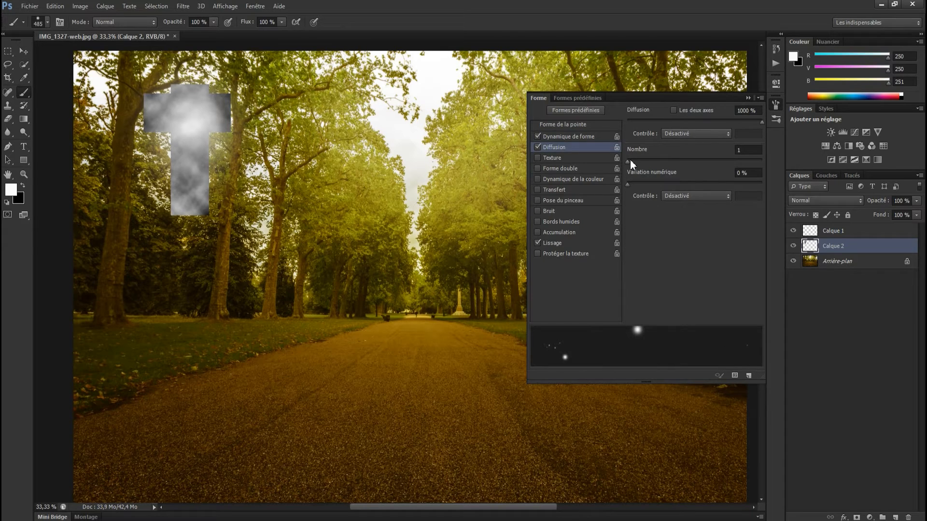
mouse_move(759, 125)
left_mouse_down()
mouse_move(740, 124)
mouse_move(774, 128)
left_mouse_up()
mouse_move(761, 121)
left_mouse_down()
mouse_move(667, 115)
mouse_move(700, 123)
mouse_move(676, 126)
mouse_move(789, 131)
left_mouse_up()
left_click_drag(627, 162, 638, 163)
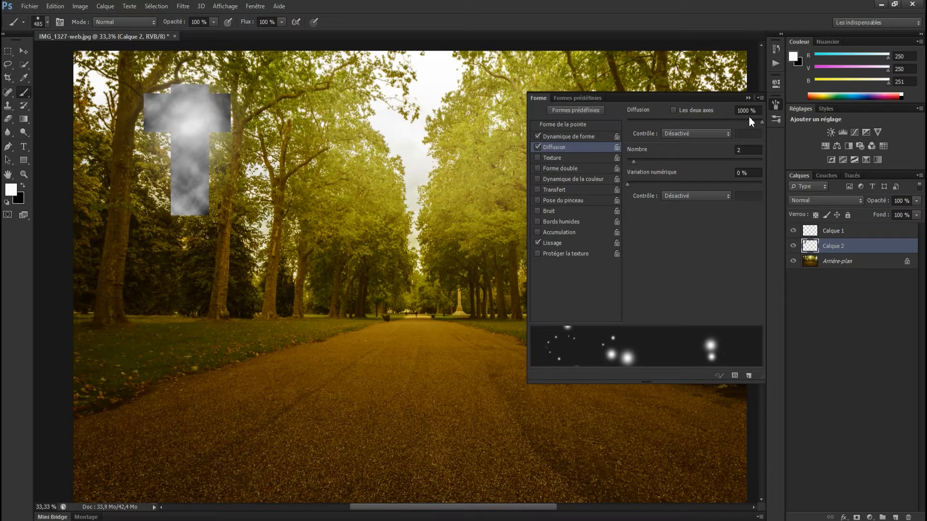
left_click(747, 98)
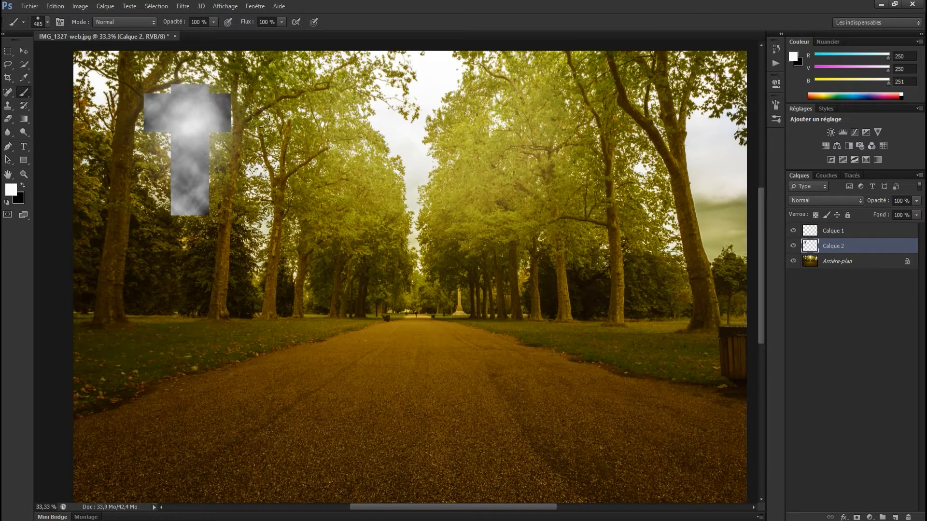
Step: Scatter small white light particles on and around the cross on Calque 2, reducing the brush to 119 px and 65 px
left_click_drag(288, 175, 262, 179)
left_click(259, 109)
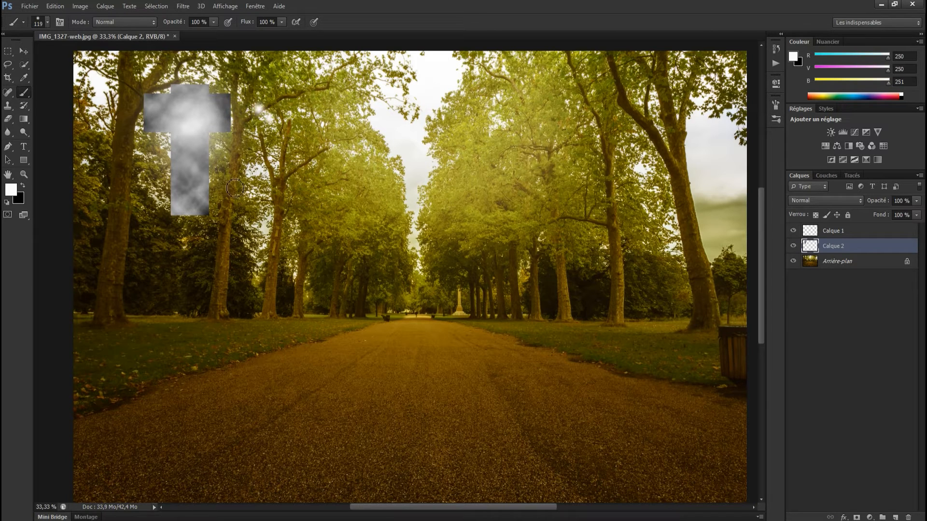
left_click_drag(237, 173, 222, 174)
left_click(222, 184)
left_click(242, 206)
left_click(233, 140)
left_click(150, 168)
left_click(182, 217)
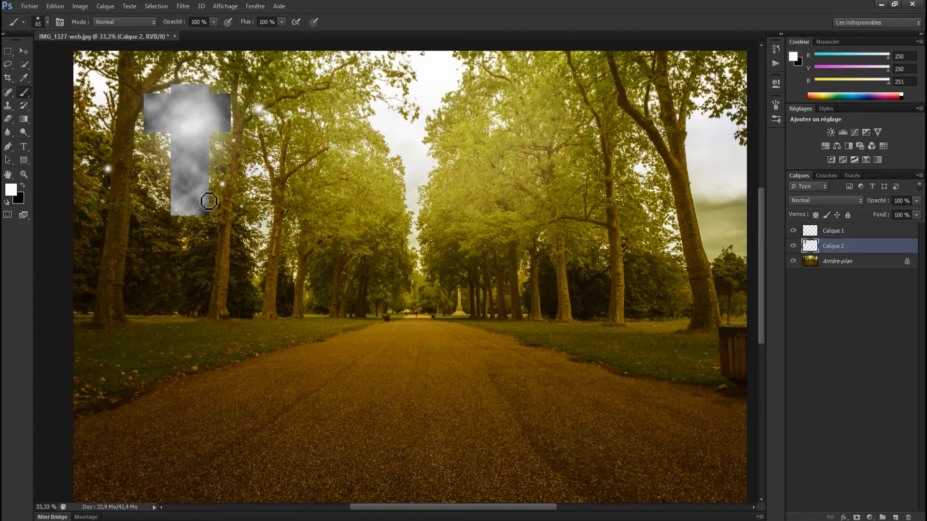
left_click(174, 91)
left_click(192, 134)
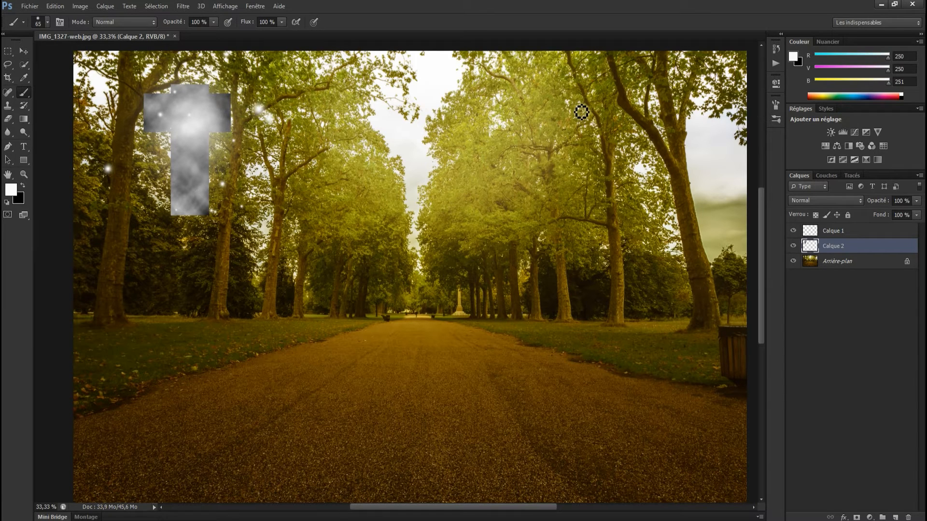
Step: Move the cross and its light particles to the middle of the photo, over the far end of the path
key("v")
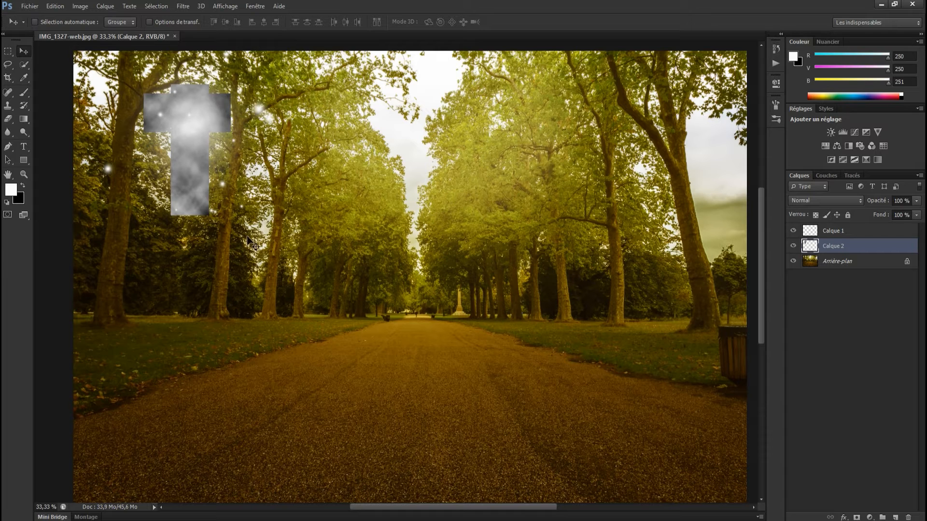
mouse_move(230, 243)
left_mouse_down()
mouse_move(323, 266)
mouse_move(328, 304)
mouse_move(391, 314)
mouse_move(338, 308)
mouse_move(306, 280)
mouse_move(221, 238)
left_mouse_up()
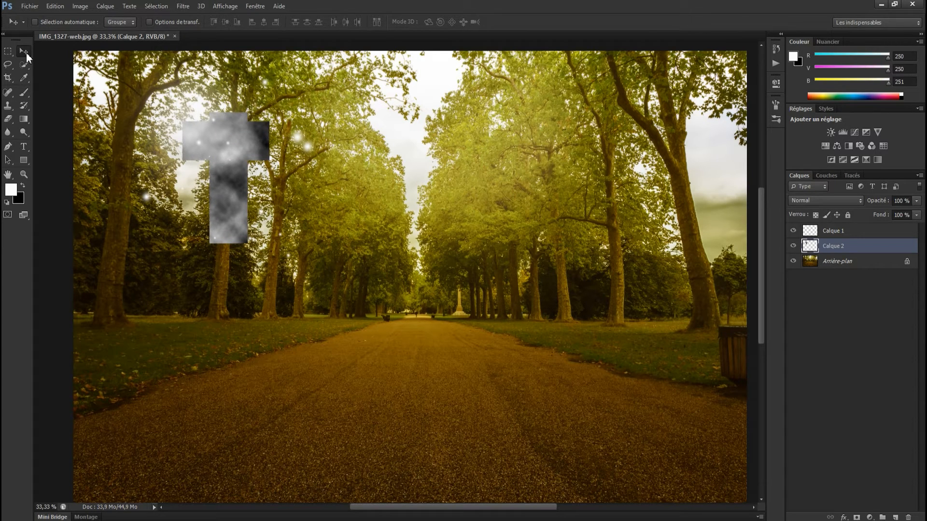
left_click_drag(216, 193, 404, 320)
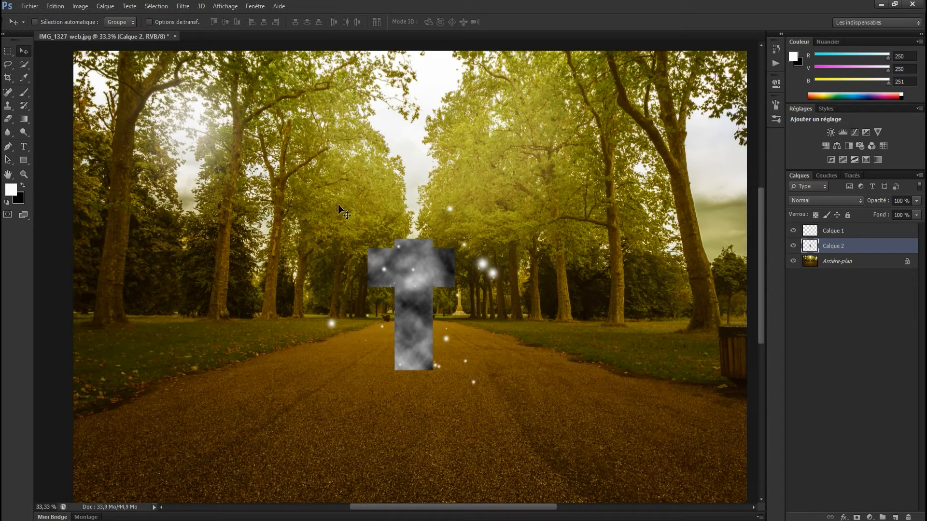
Step: Add a Levels adjustment layer named Niveaux 1 in Normal mode at 100% opacity above Calque 2
left_click(107, 6)
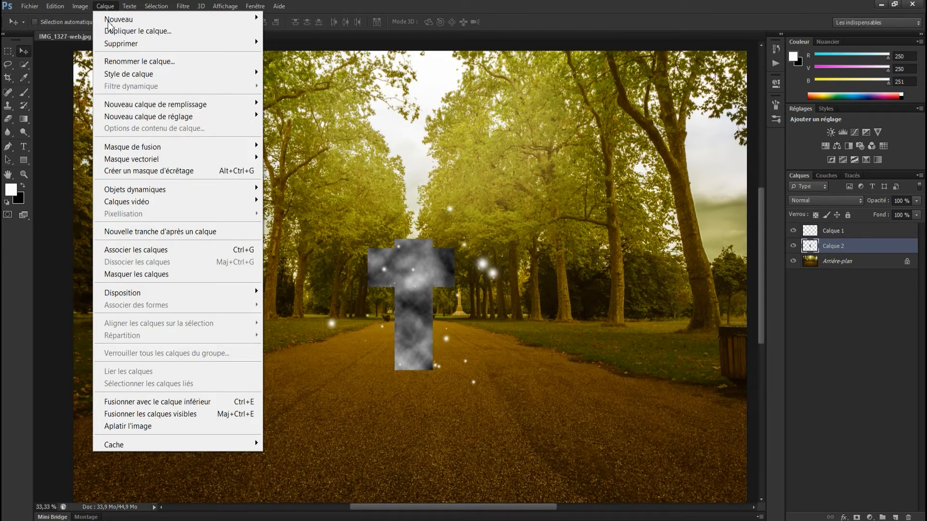
mouse_move(162, 126)
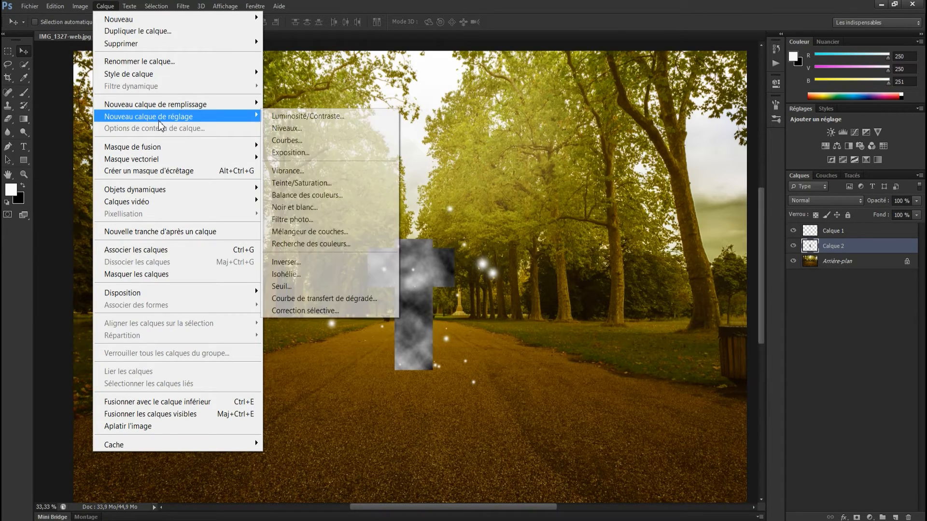
left_click(299, 128)
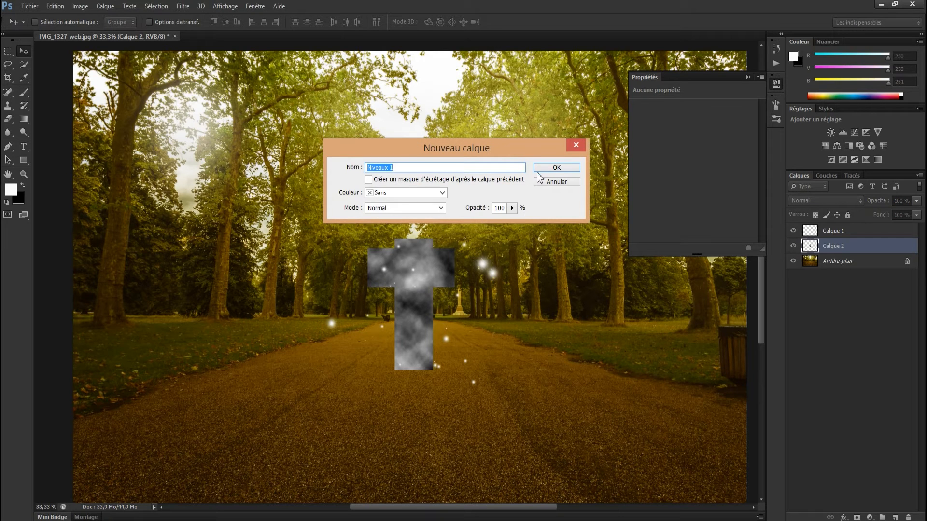
left_click(556, 167)
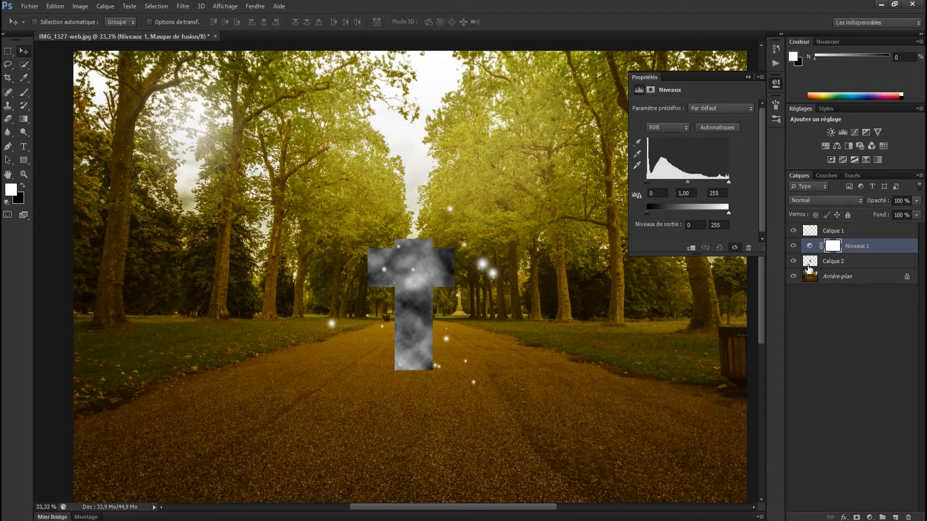
Step: Try stronger Levels input values on the whole image and restore the white input to 255
left_click_drag(647, 182, 662, 182)
left_click_drag(729, 182, 647, 182)
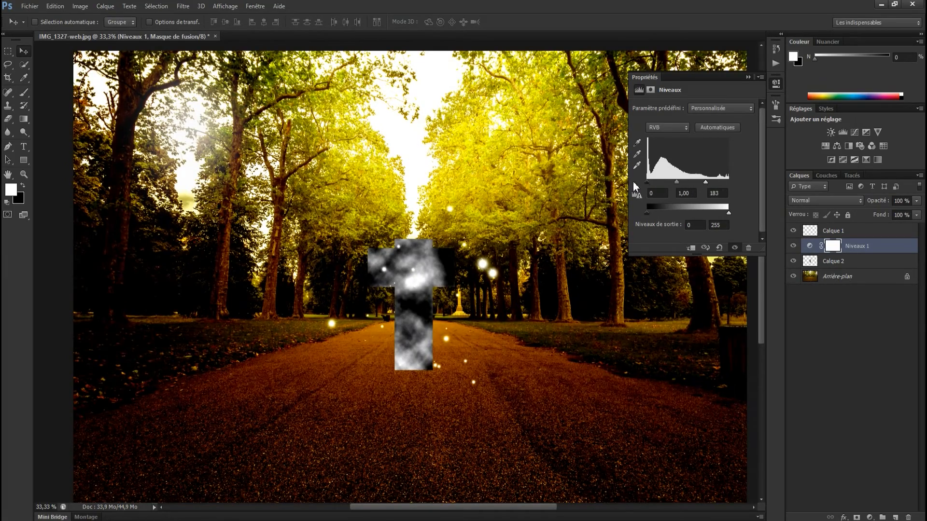
left_click_drag(706, 183, 737, 187)
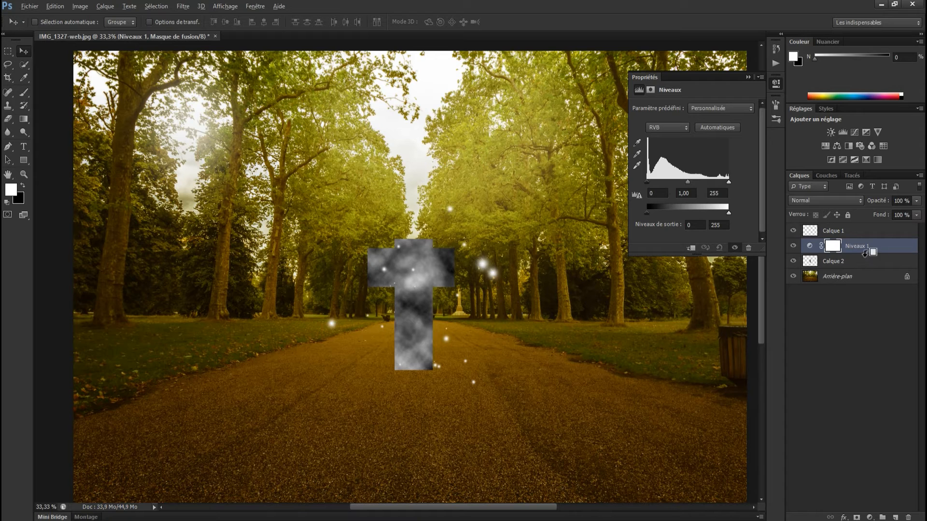
Step: Clip the Niveaux 1 adjustment layer to Calque 2 so that it affects only the cross layer
mouse_move(863, 252)
left_mouse_down()
mouse_move(862, 265)
mouse_move(862, 252)
left_mouse_up()
left_click_drag(863, 252, 865, 254)
left_click(864, 253, "alt")
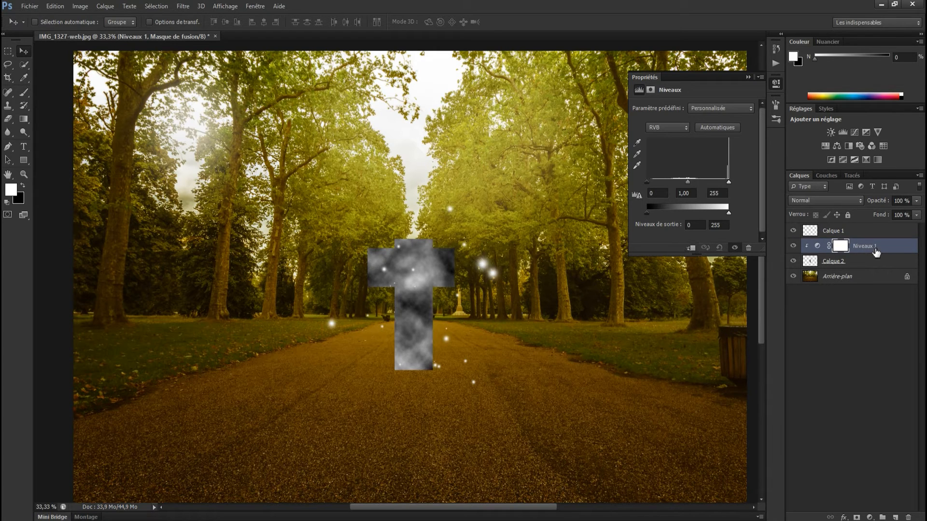
Step: Delete the clipped Levels adjustment layer above Calque 2
left_click(875, 254, "alt")
key("Delete")
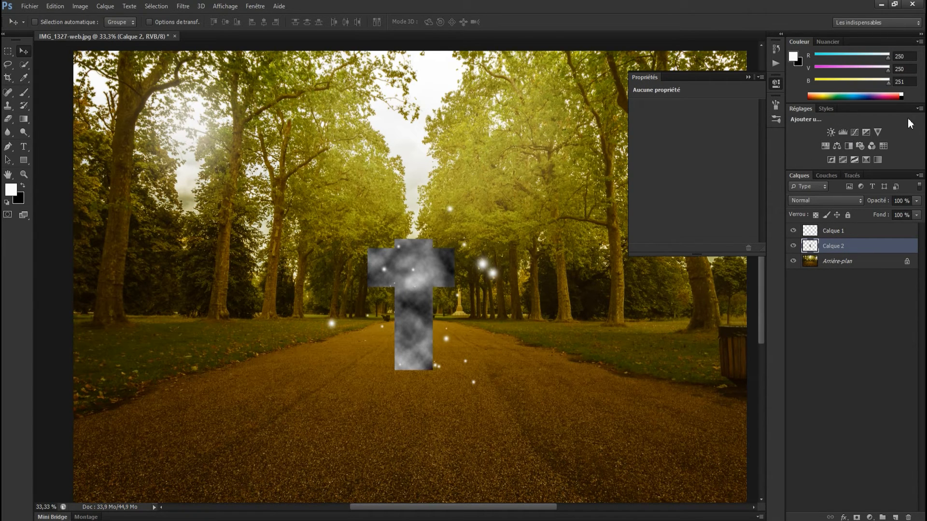
Step: Close the set of adjustment shortcuts above the layer list and display it again
left_click(920, 109)
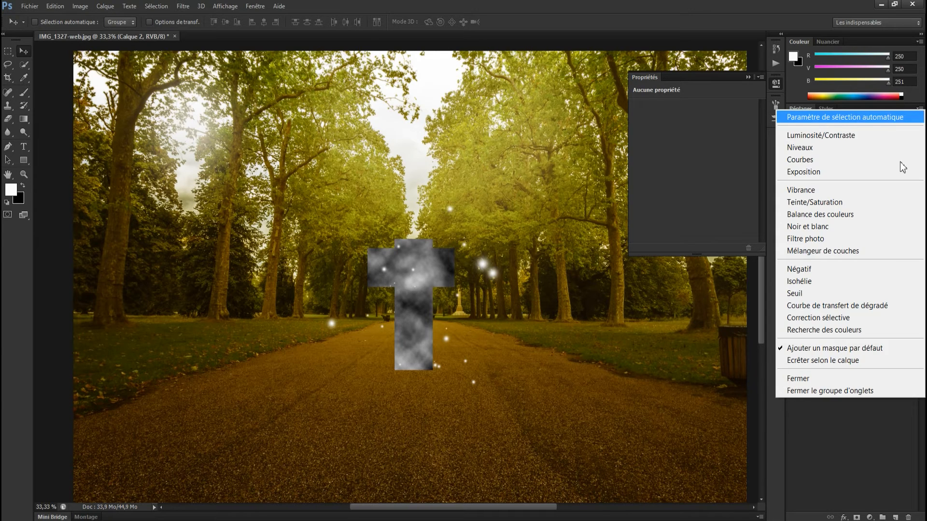
left_click(808, 380)
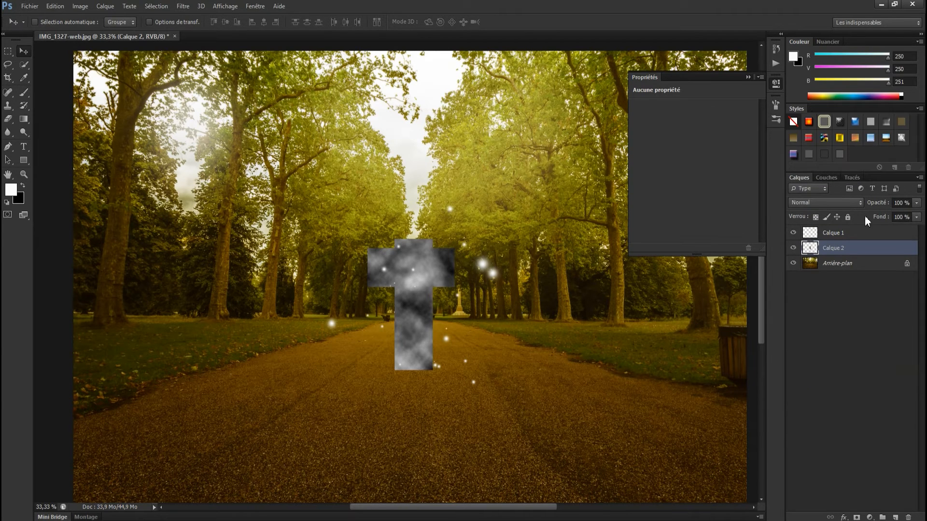
left_click(256, 8)
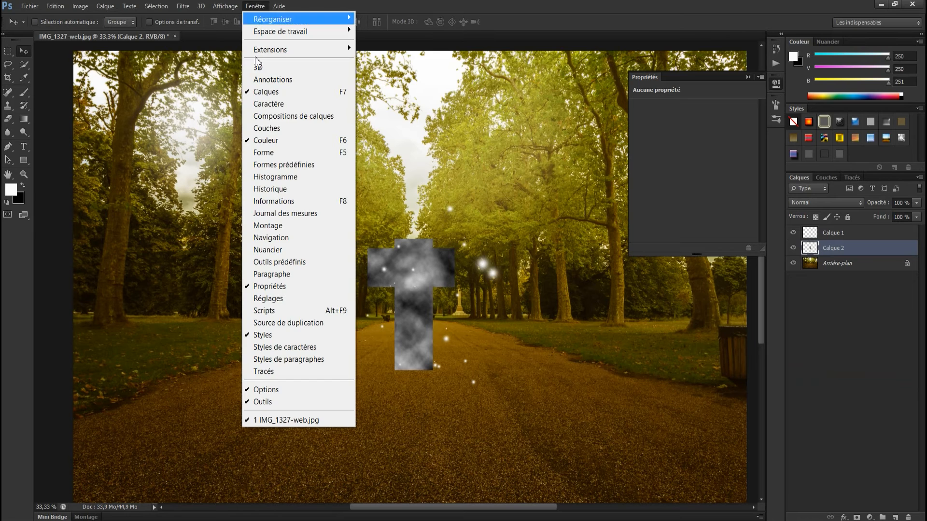
left_click(287, 299)
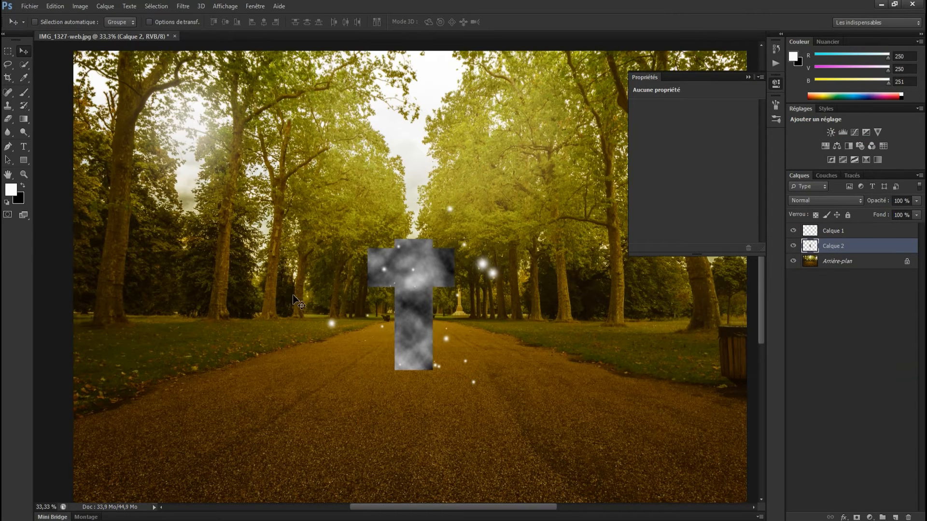
Step: Add a Levels adjustment layer above Calque 2, replacing a first one that is deleted
left_click(843, 133)
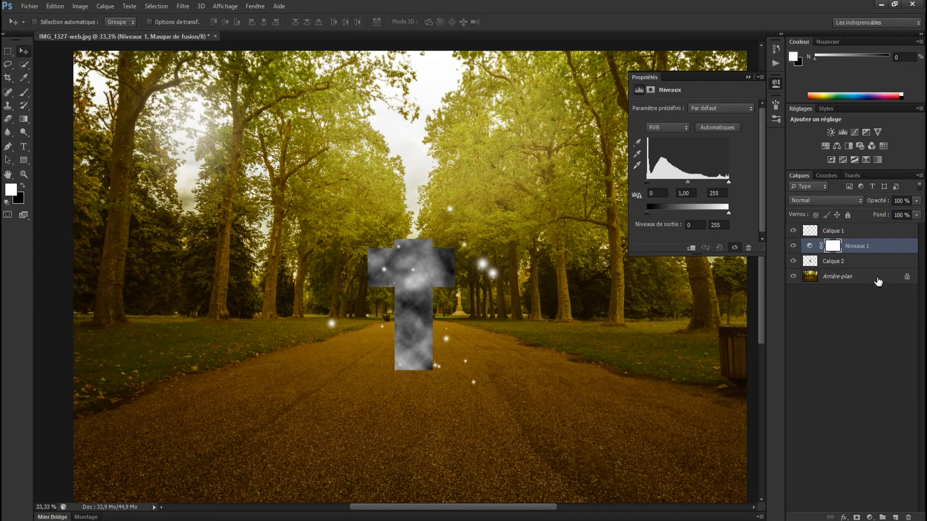
key("Delete")
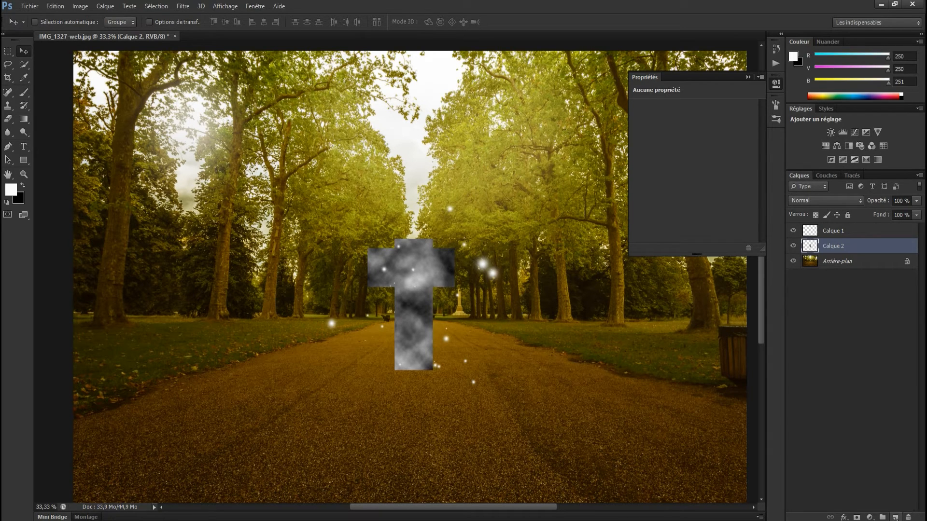
left_click(870, 517)
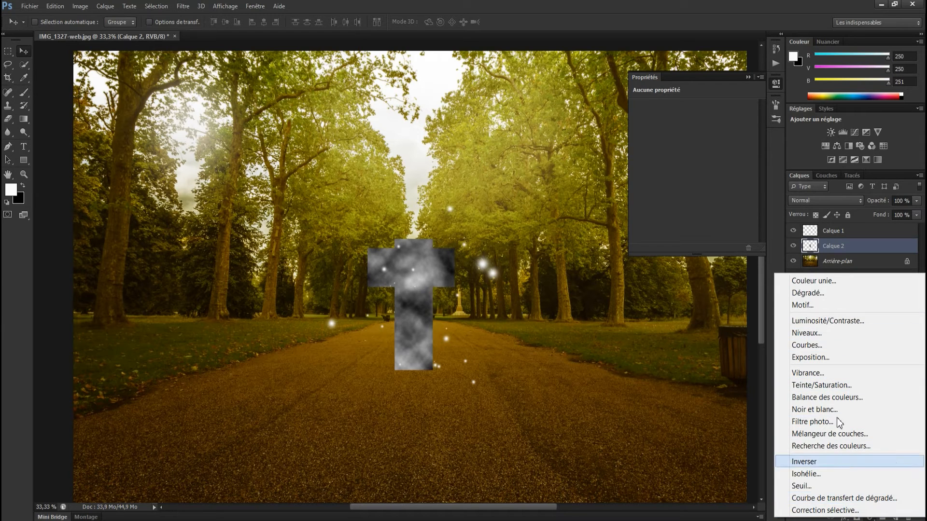
left_click(814, 334)
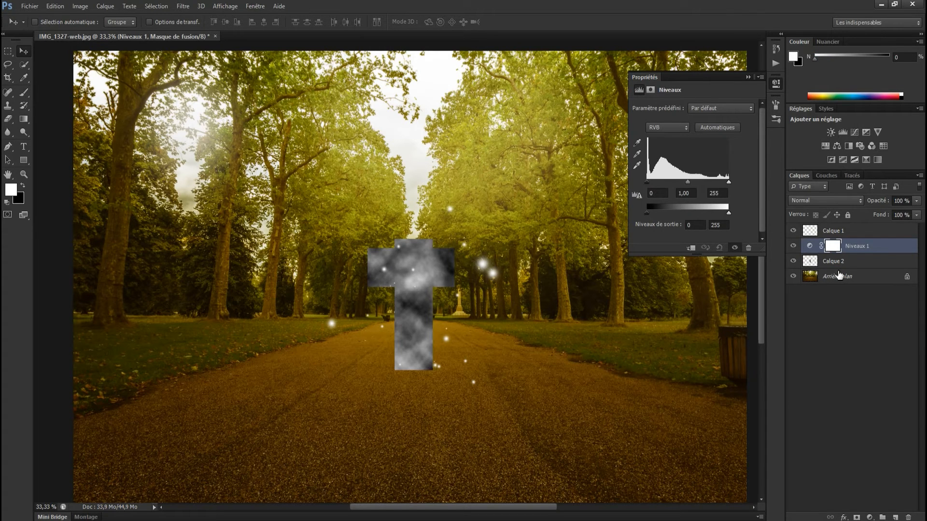
left_click(838, 273)
key("ctrl+n")
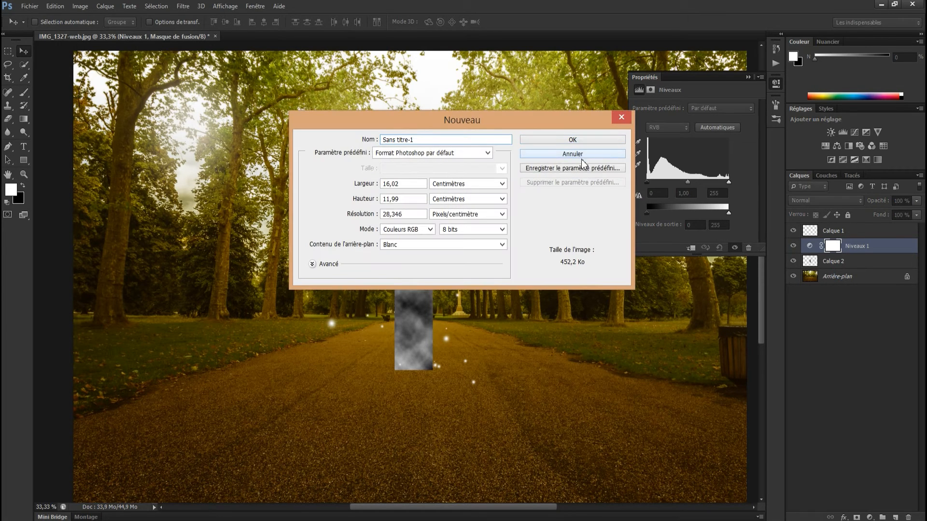
left_click(580, 153)
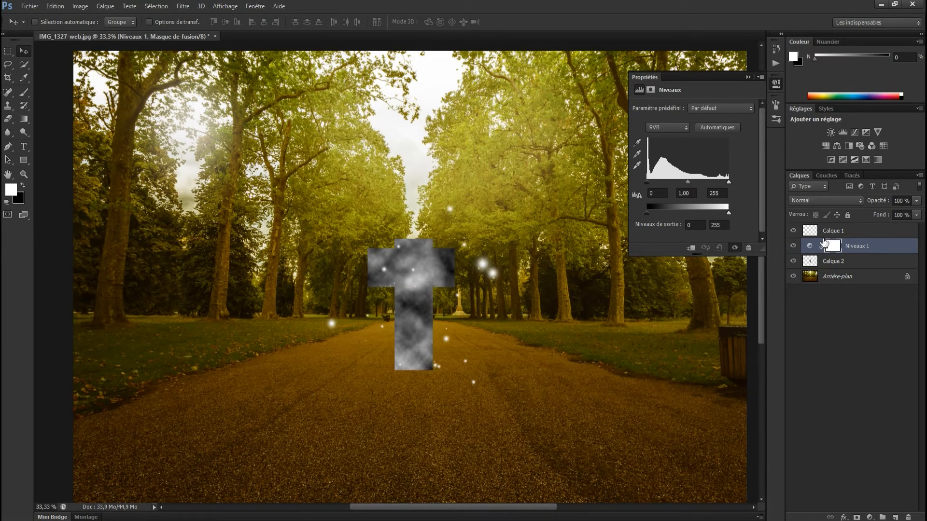
key("ctrl+shift+n")
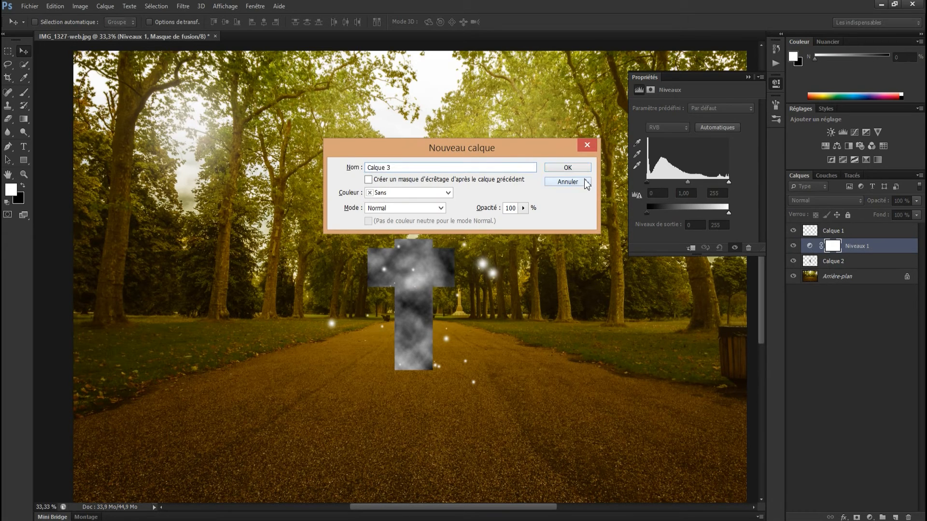
key("Escape")
Step: Add a Photo Filter adjustment layer above Niveaux 1 with 98% density, using the orange custom colour option
left_click(859, 145)
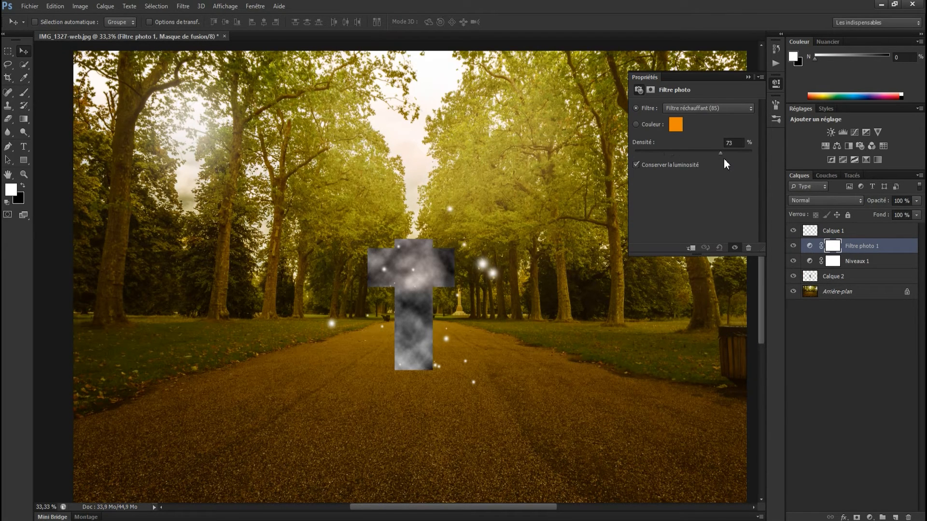
left_click_drag(746, 162, 750, 163)
left_click(636, 124)
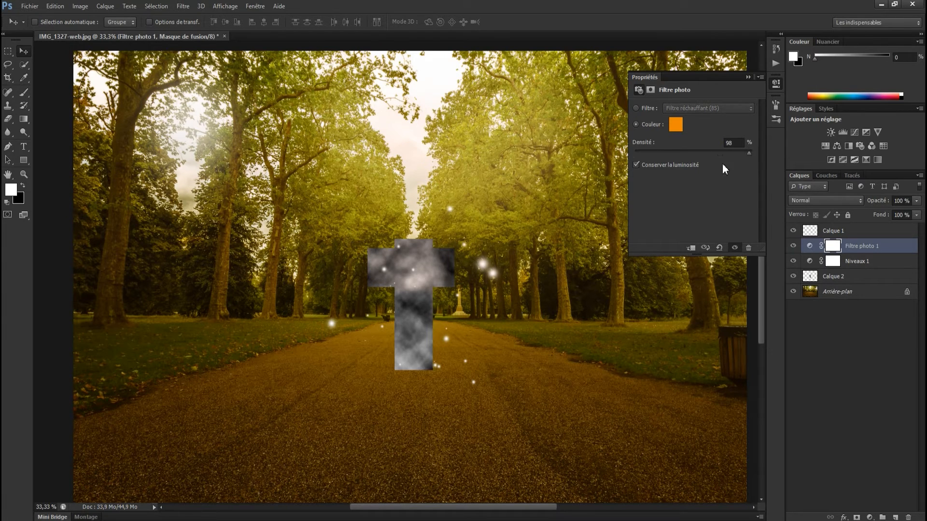
Step: Set the Niveaux 1 adjustment layer's input levels to 102 for black and 213 for white
left_click(810, 261)
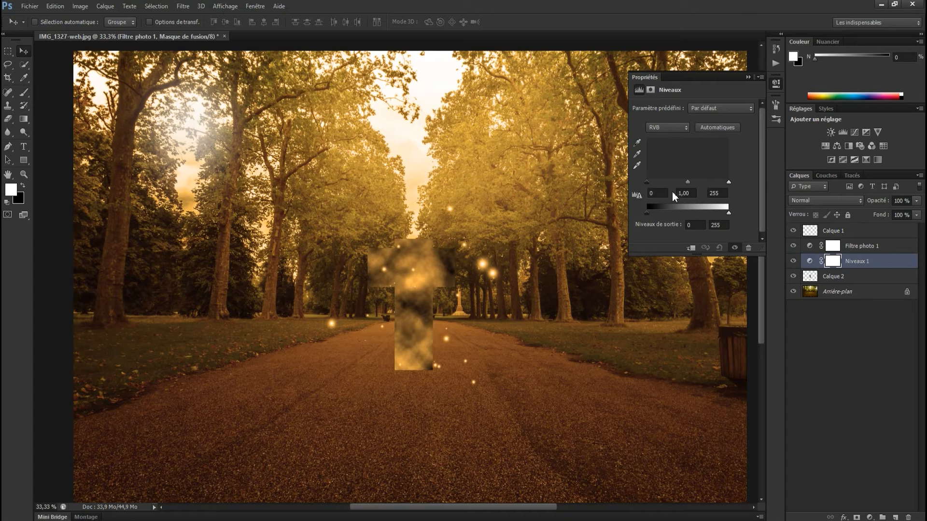
left_click_drag(659, 182, 715, 182)
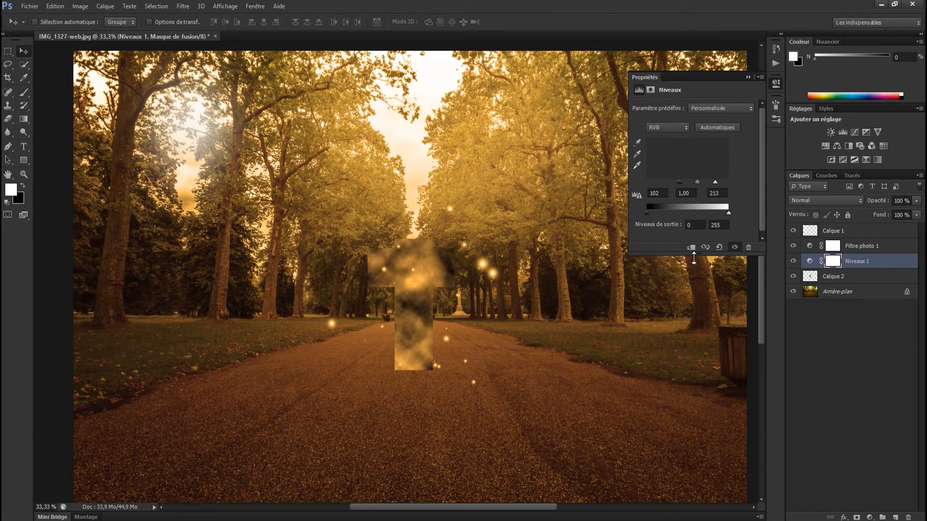
mouse_move(679, 183)
left_mouse_down()
mouse_move(670, 183)
mouse_move(679, 182)
left_mouse_up()
Step: Delete the Filtre photo 1 and Niveaux 1 adjustment layers together
left_click(863, 247, "shift")
key("Delete")
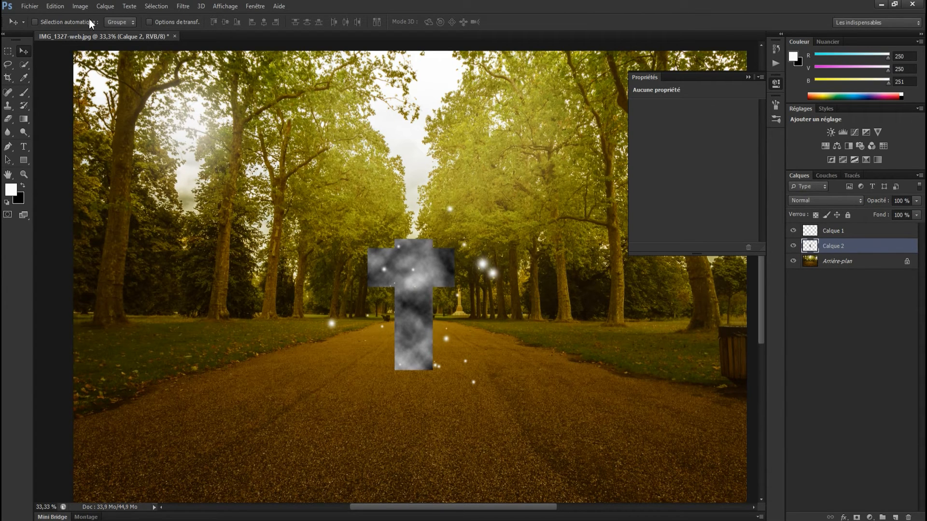
Step: Try Levels directly on Calque 2 with input values 74, 1.30 and 140, and undo the change
left_click(78, 7)
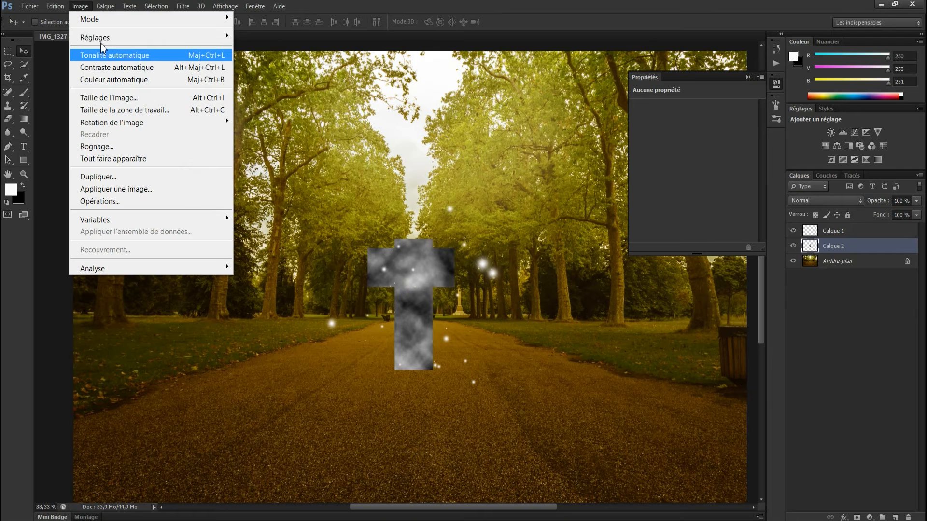
mouse_move(104, 39)
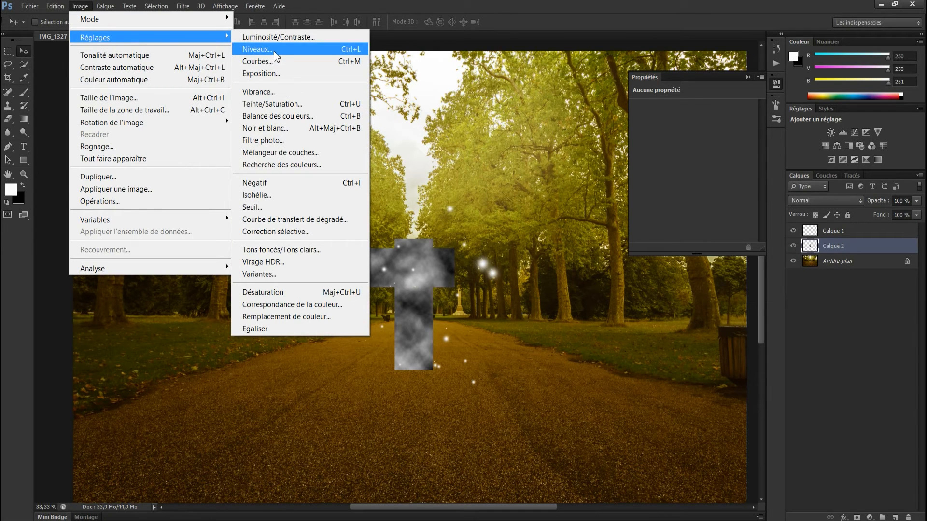
left_click(274, 51)
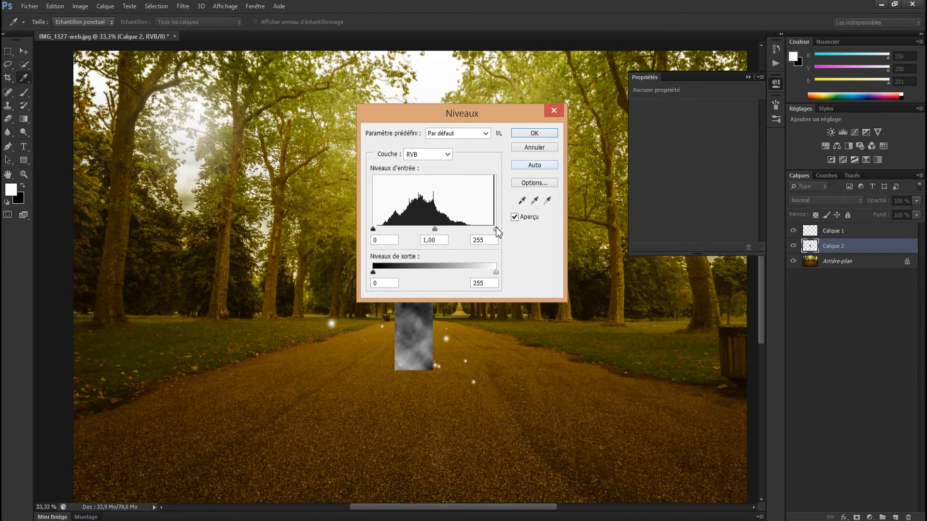
left_click_drag(495, 229, 440, 230)
left_click_drag(373, 229, 421, 230)
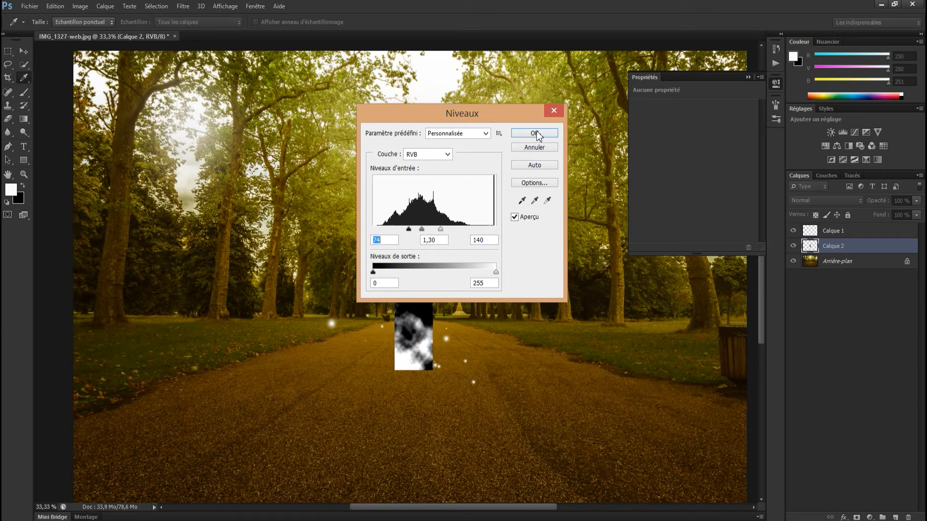
left_click(535, 135)
key("v")
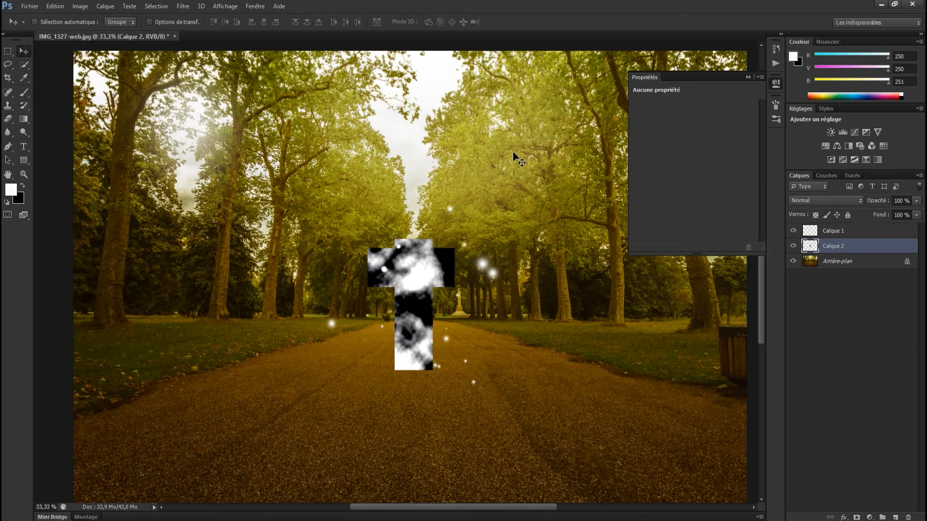
key("5")
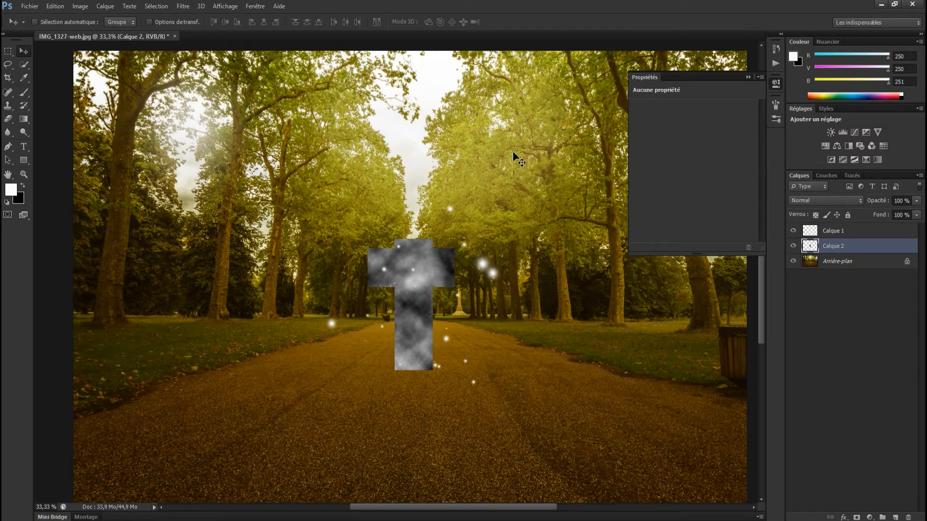
key("ctrl+l")
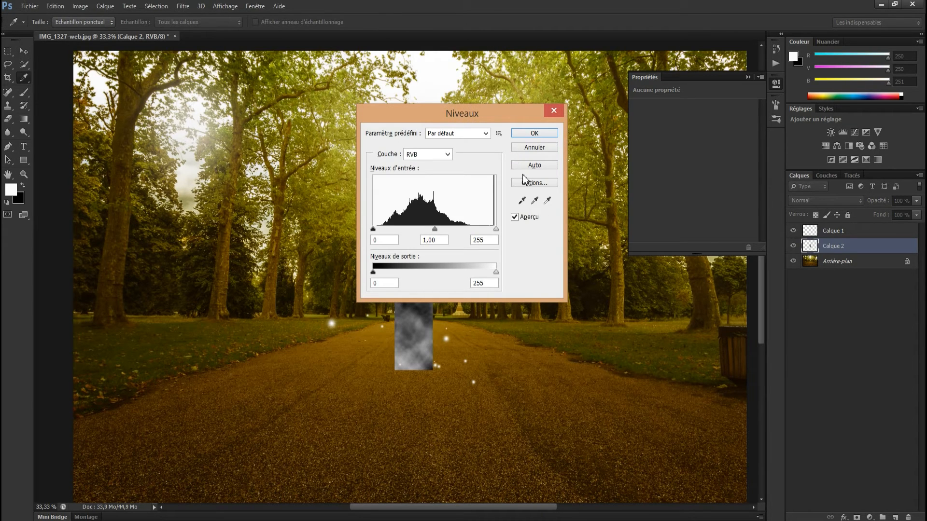
left_click(532, 149)
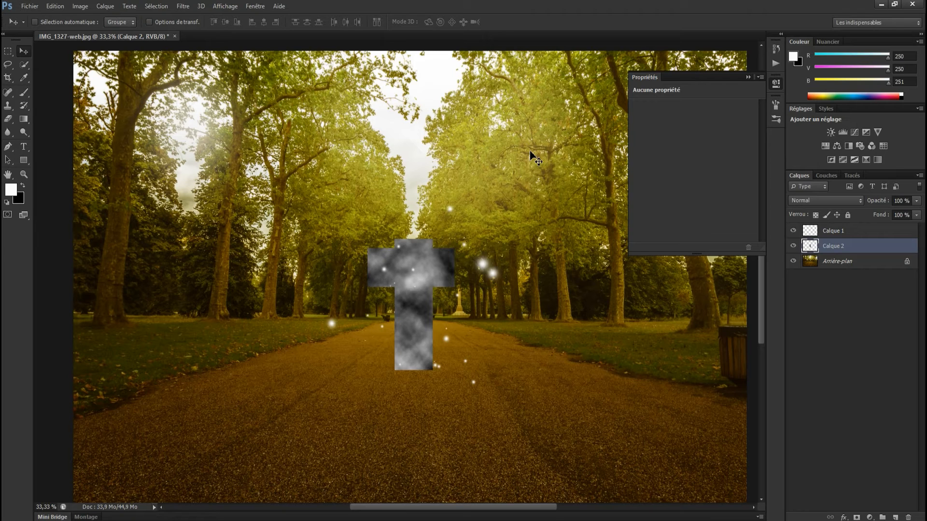
Step: Apply Levels directly to Calque 2 on the RVB channel with input values 60, 0.76 and 169
key("ctrl+l")
left_click_drag(433, 122, 178, 73)
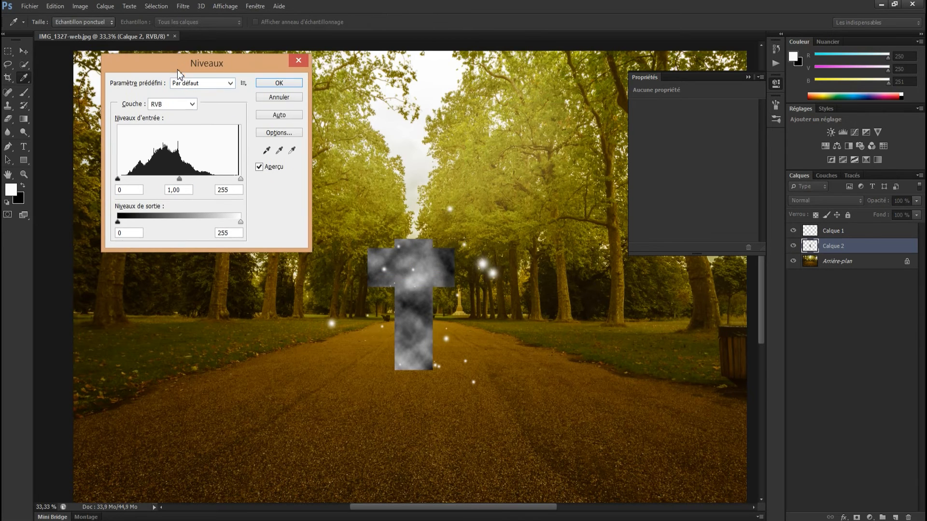
left_click_drag(118, 179, 140, 178)
left_click_drag(242, 182, 199, 182)
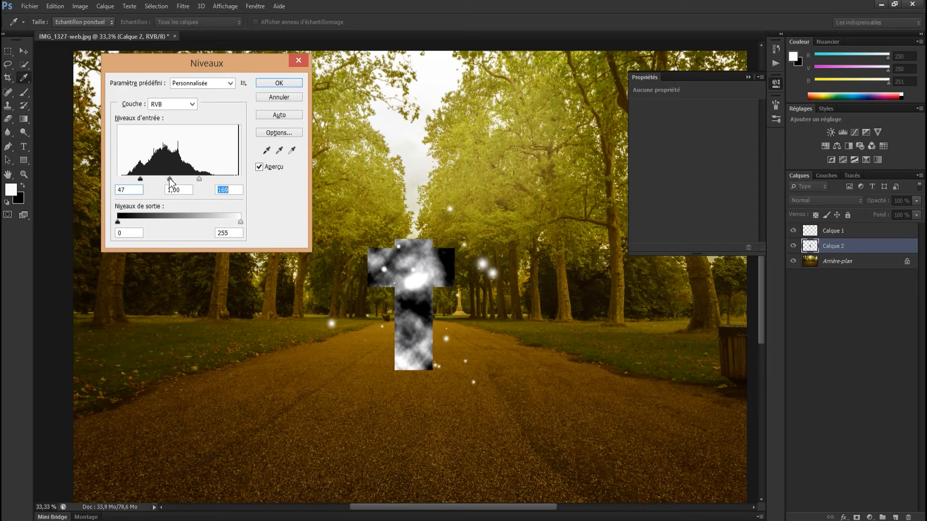
scroll(173, 189, "down", 2)
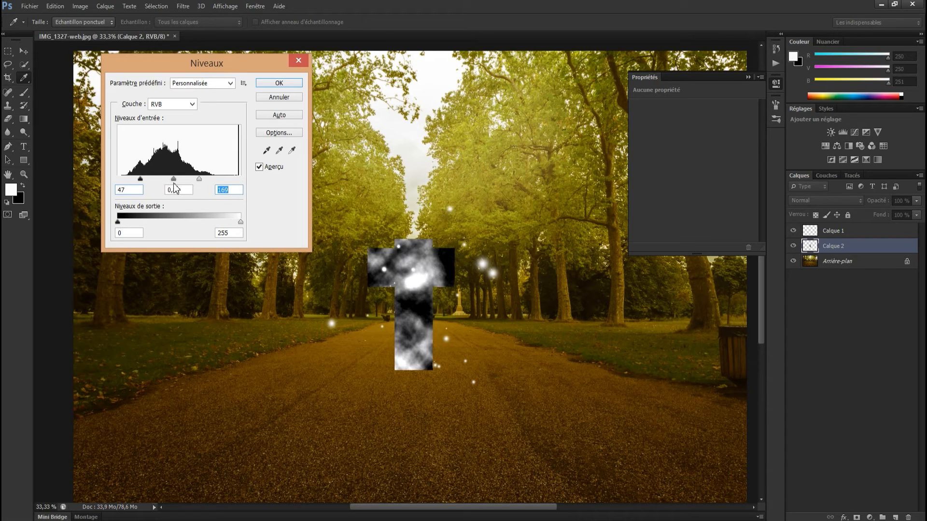
scroll(177, 189, "down", 1)
left_click_drag(140, 179, 150, 182)
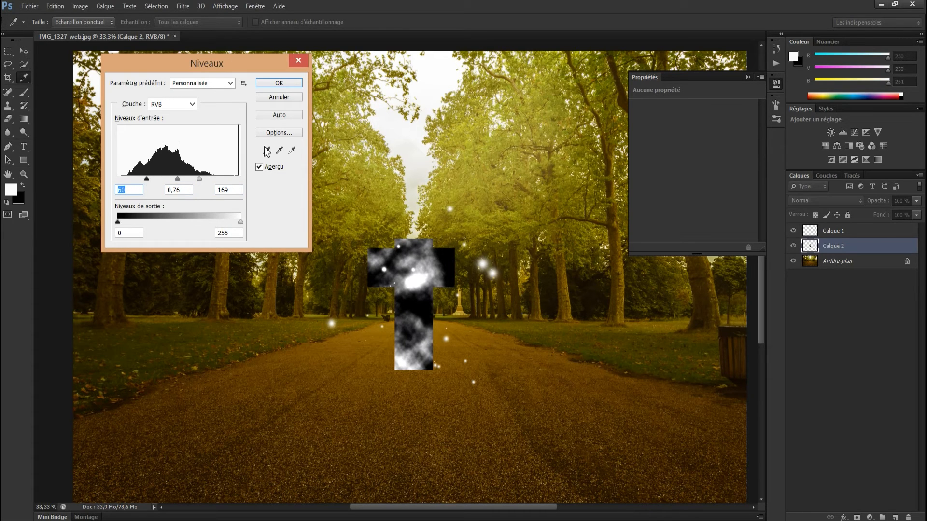
left_click(191, 105)
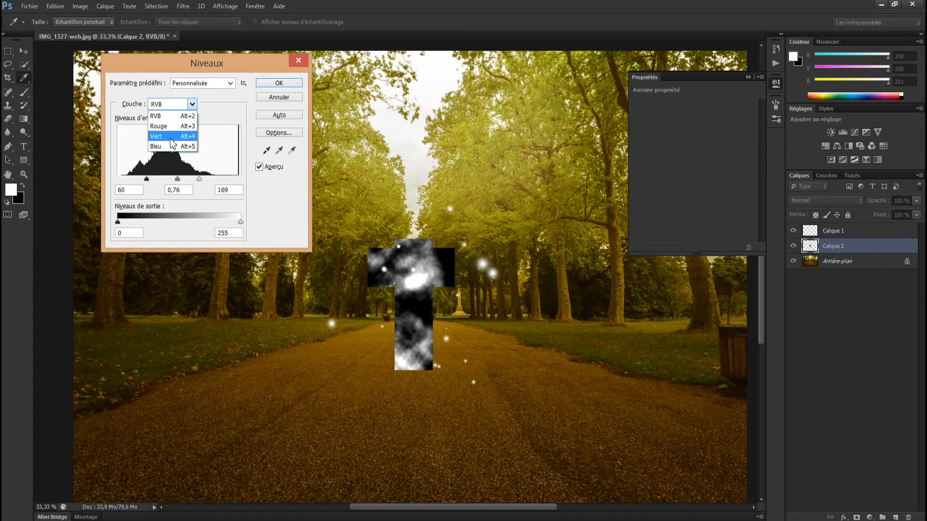
left_click(192, 106)
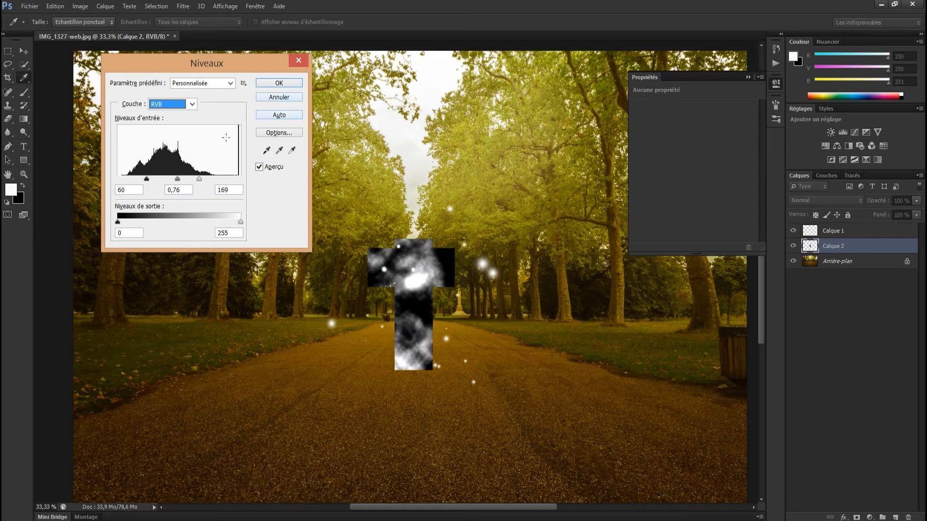
left_click(280, 84)
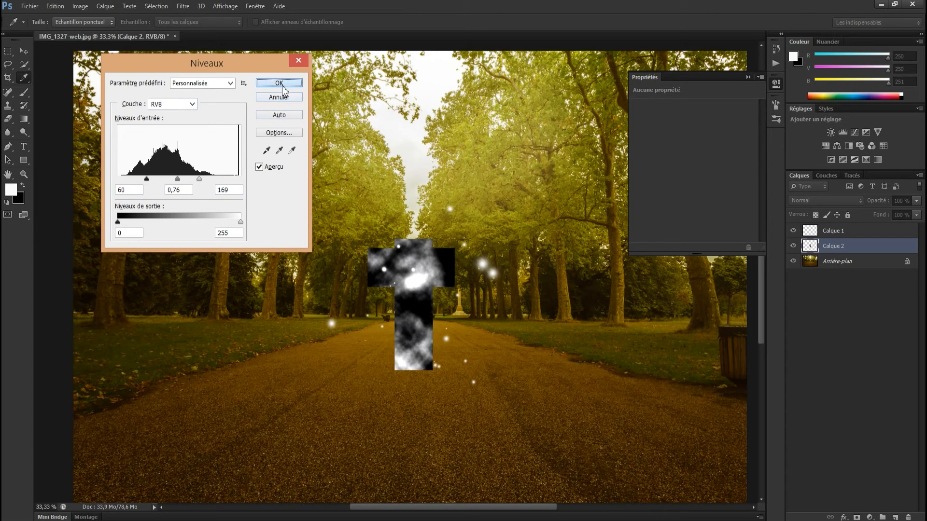
key("v")
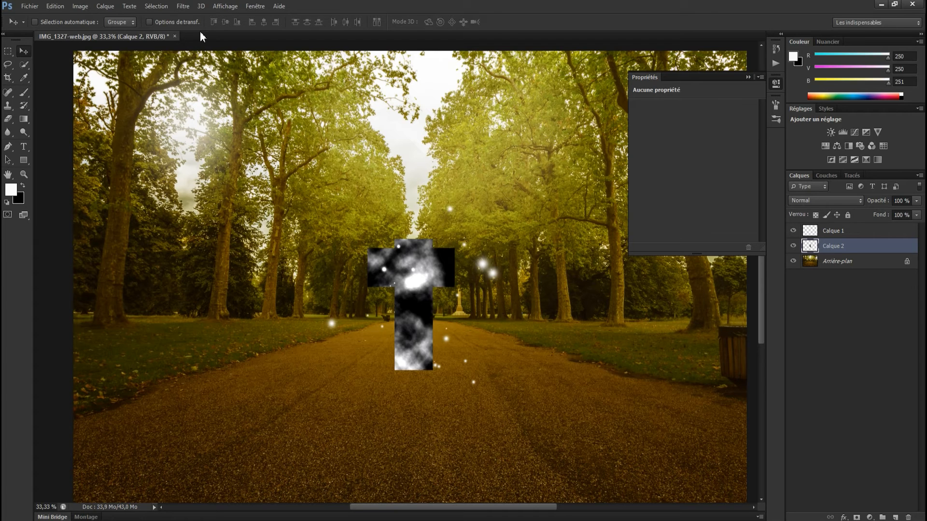
Step: Apply a Zoom-mode radial blur at normal quality to Calque 2, centred toward its upper-left, and shift the rays up over the left-hand trees
left_click(183, 8)
mouse_move(211, 135)
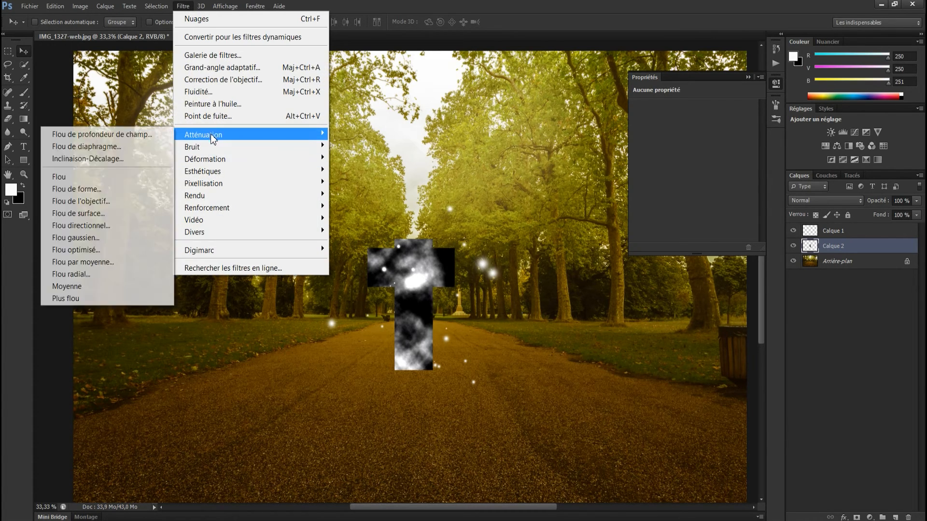
left_click(82, 274)
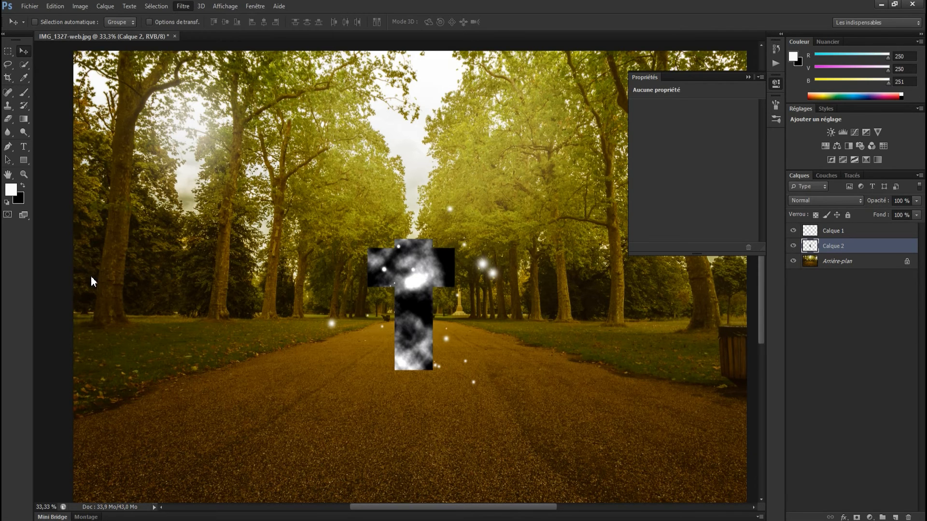
left_click_drag(507, 156, 465, 157)
left_click(473, 185)
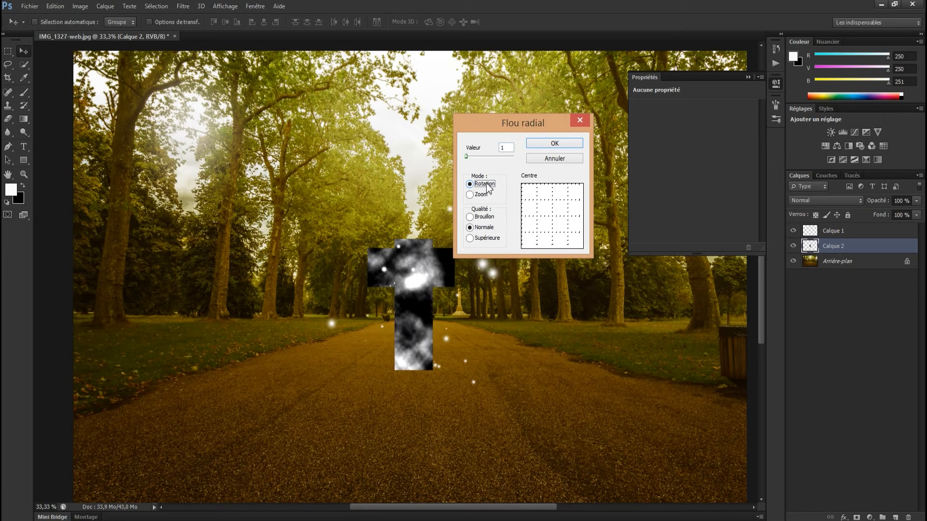
mouse_move(469, 160)
left_mouse_down()
mouse_move(502, 163)
mouse_move(474, 162)
left_mouse_up()
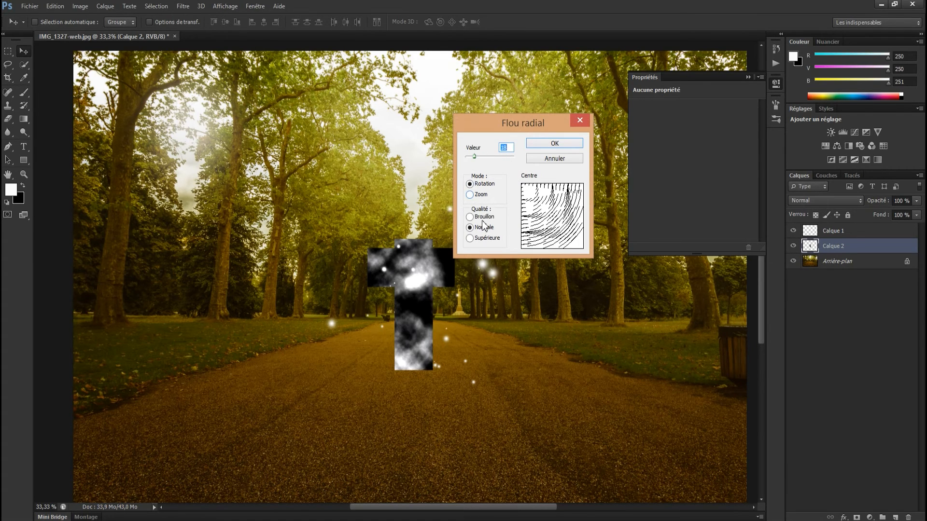
left_click_drag(474, 156, 482, 156)
left_click(478, 197)
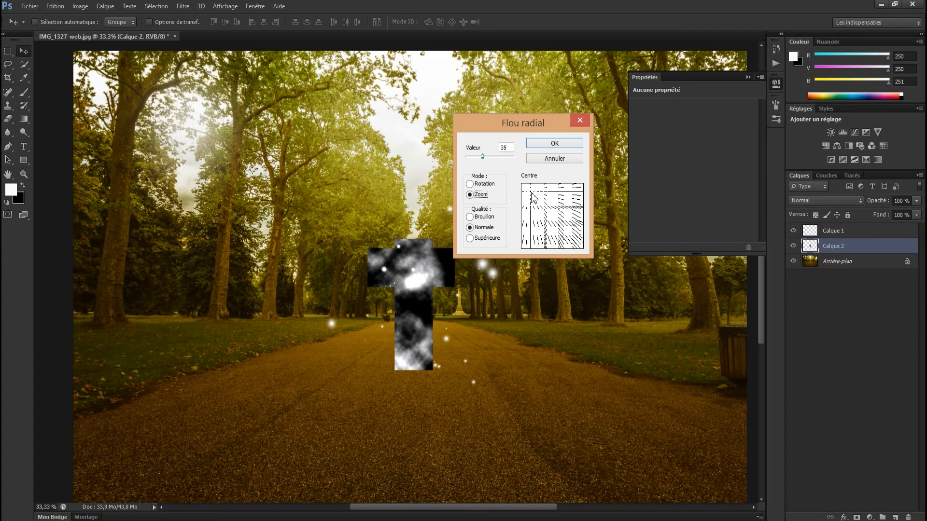
left_click_drag(531, 193, 530, 192)
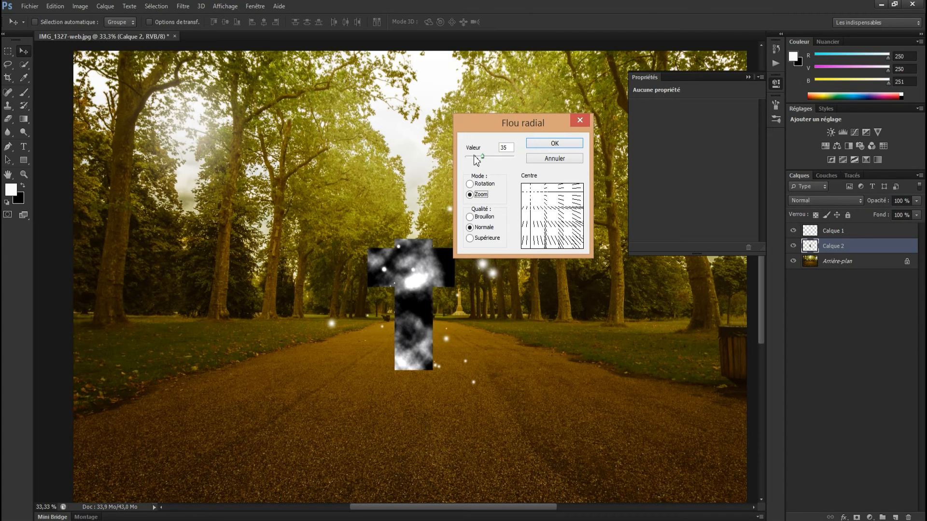
left_click_drag(484, 160, 503, 164)
left_click(569, 144)
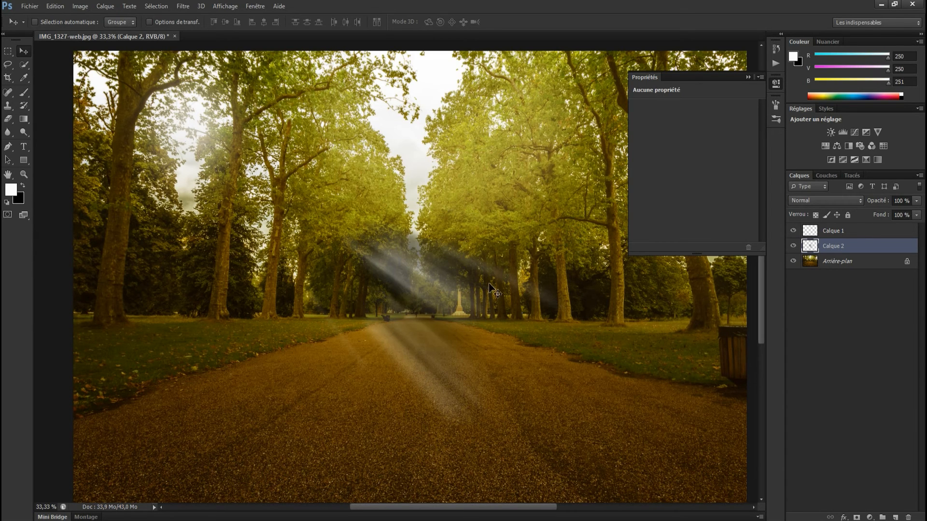
left_click_drag(458, 345, 405, 273)
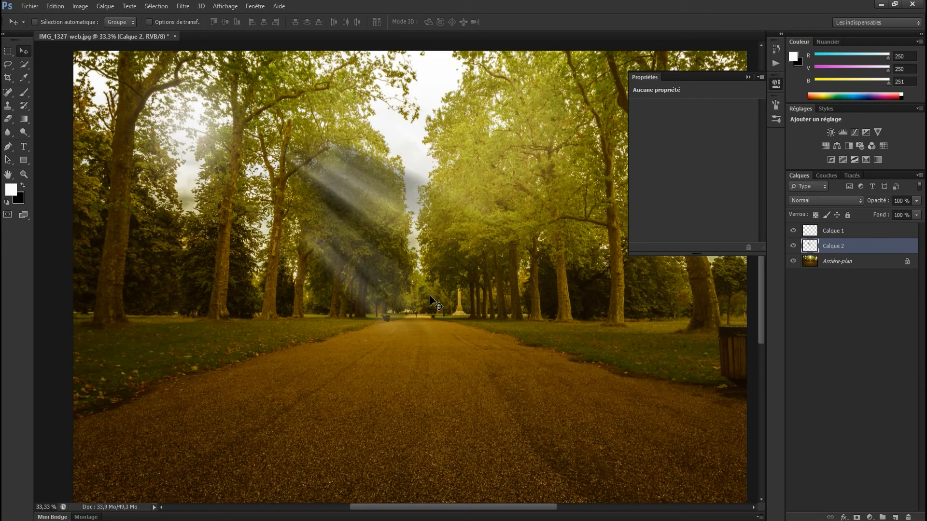
Step: Apply Levels to Calque 2 on the RVB channel with input values 76, 0.75 and 120
key("ctrl+l")
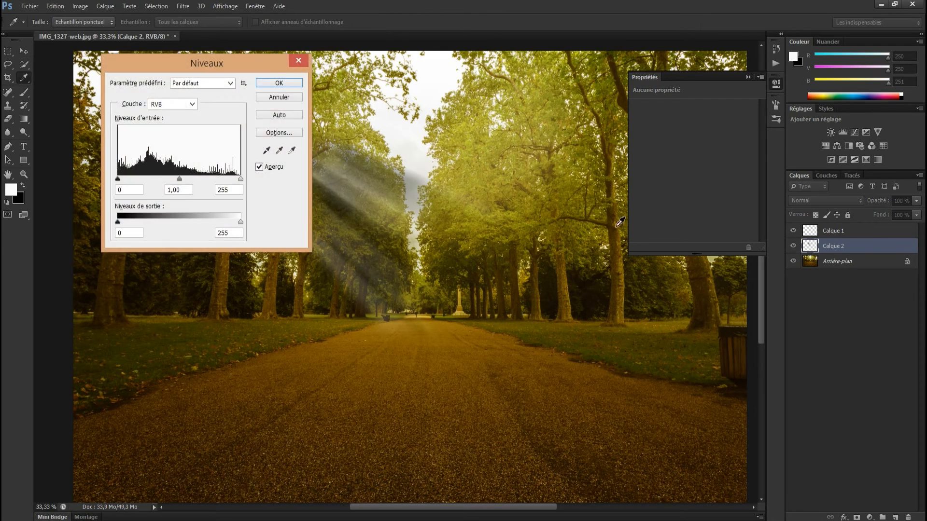
left_click_drag(241, 179, 178, 180)
left_click_drag(117, 180, 146, 187)
left_click_drag(150, 188, 176, 180)
left_click_drag(215, 70, 583, 108)
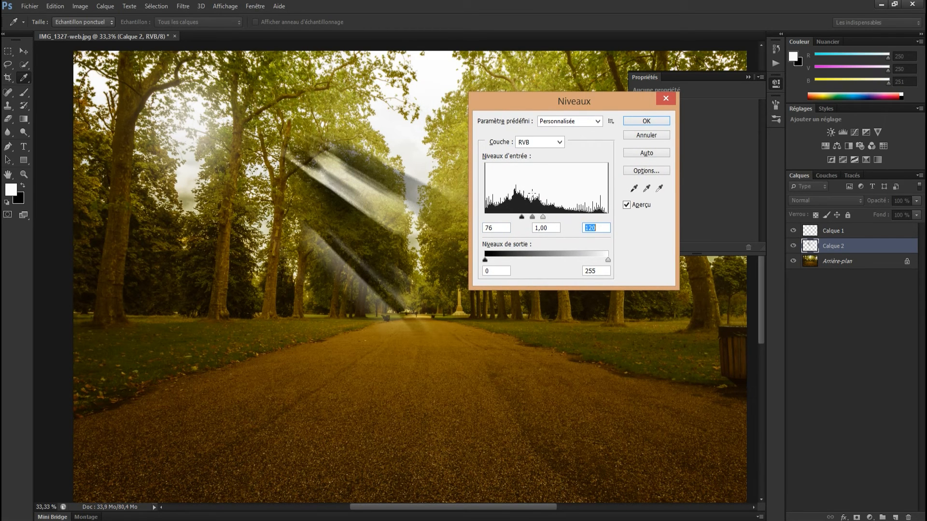
left_click_drag(532, 217, 535, 220)
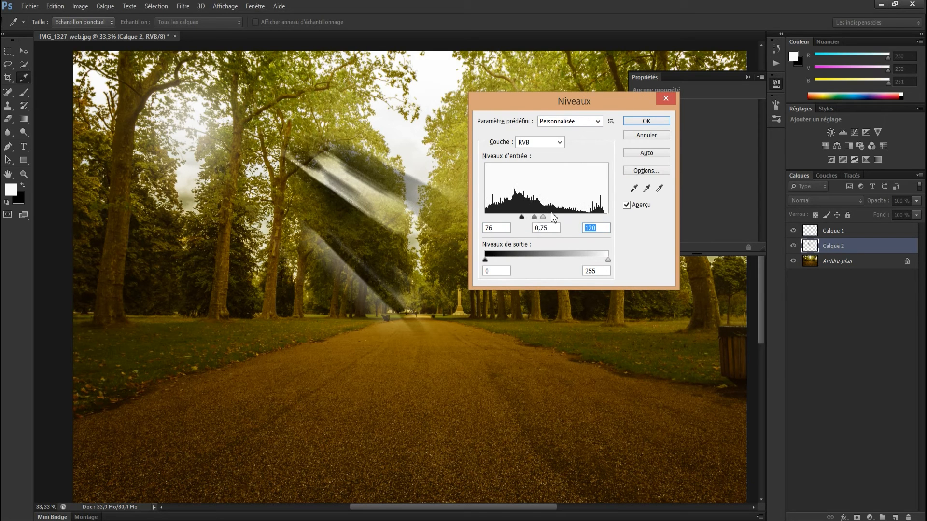
left_click(646, 122)
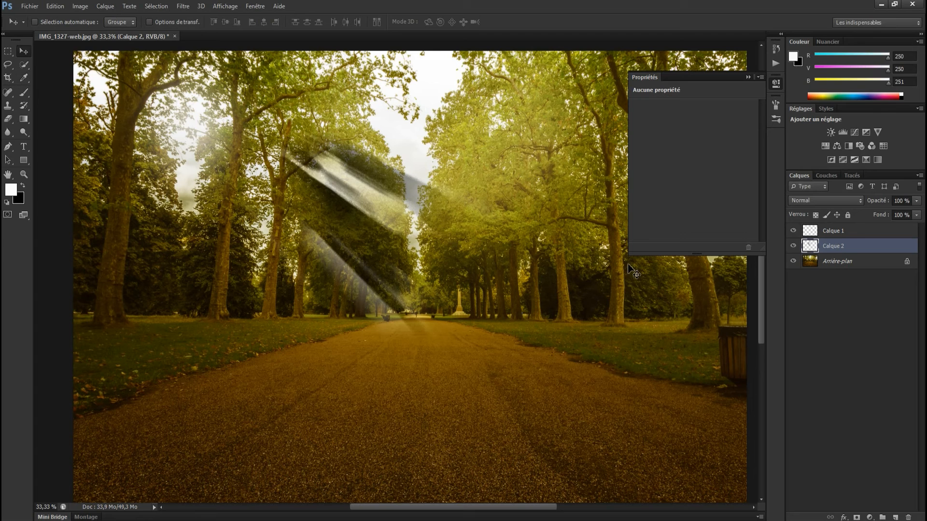
Step: Move the rays to start from the glow among the left-hand trees and set Calque 2's blend mode to Superposition
left_click_drag(428, 305, 339, 288)
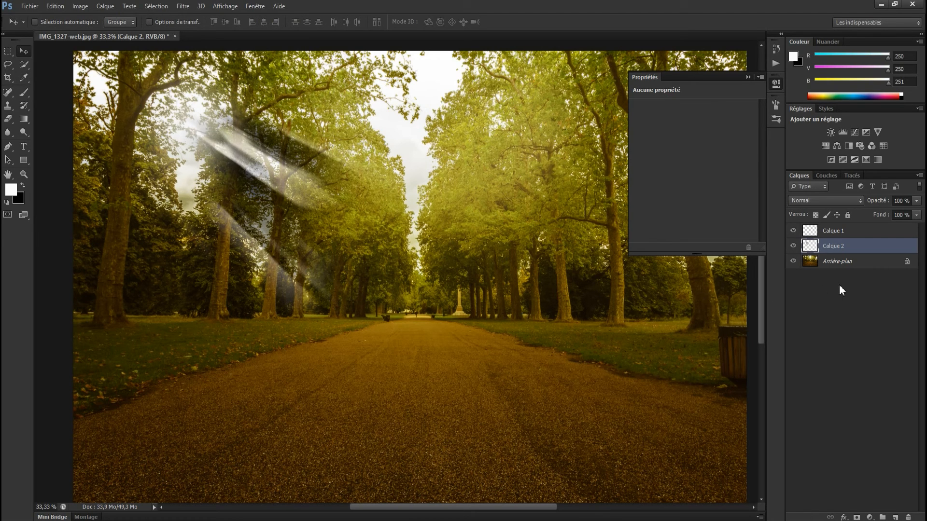
left_click(815, 201)
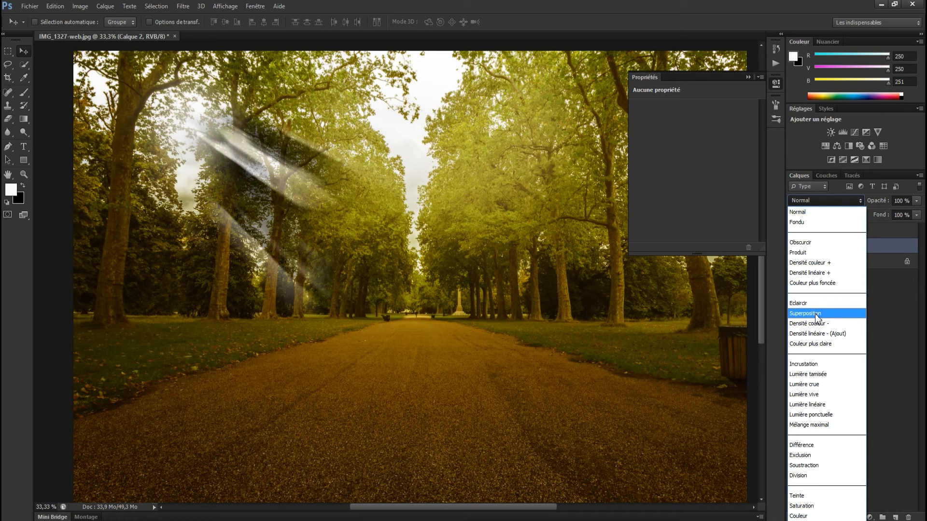
key("Escape")
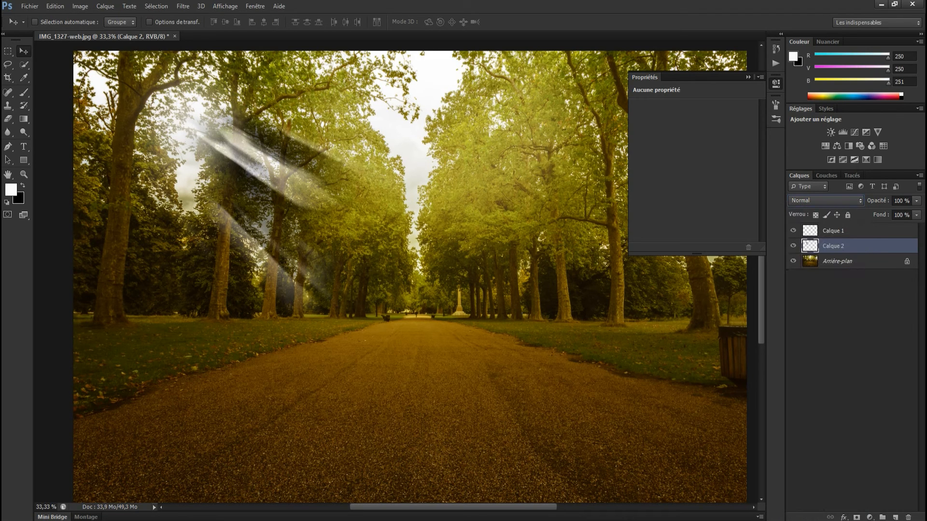
left_click(837, 202)
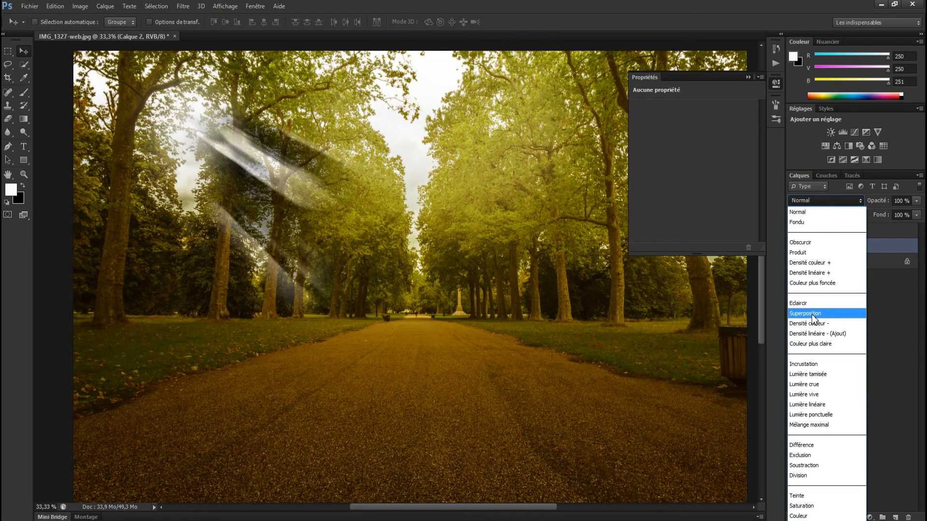
left_click(814, 314)
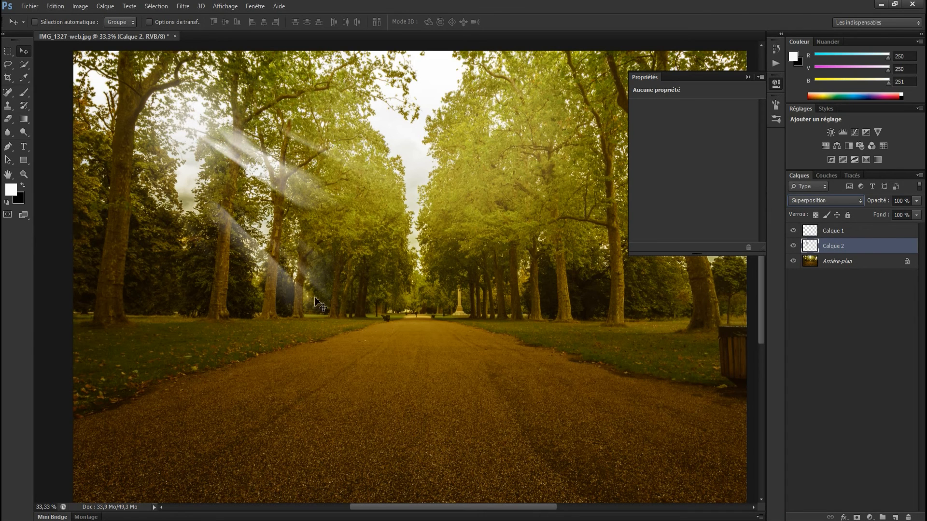
mouse_move(312, 308)
left_mouse_down()
mouse_move(301, 305)
mouse_move(308, 299)
mouse_move(317, 313)
left_mouse_up()
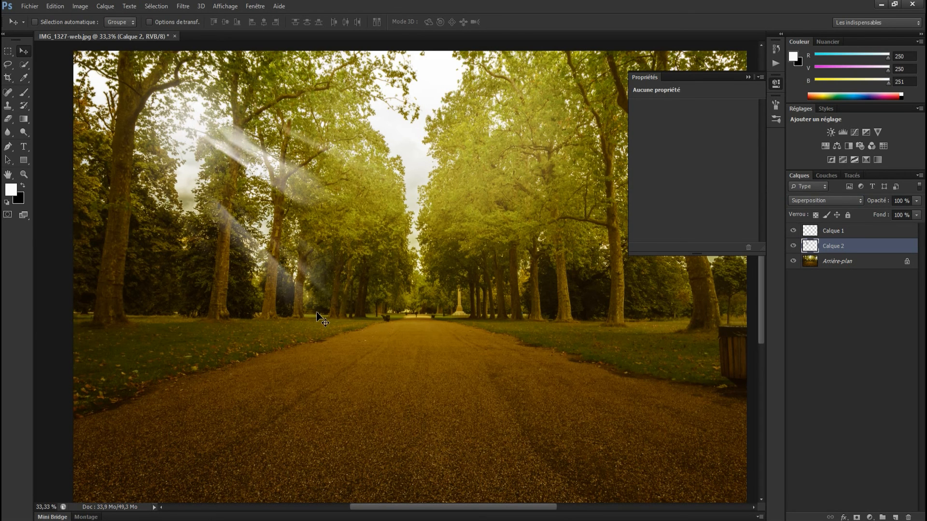
Step: Create a layer group and place Calque 1 and Calque 2 inside it
key("ctrl+minus")
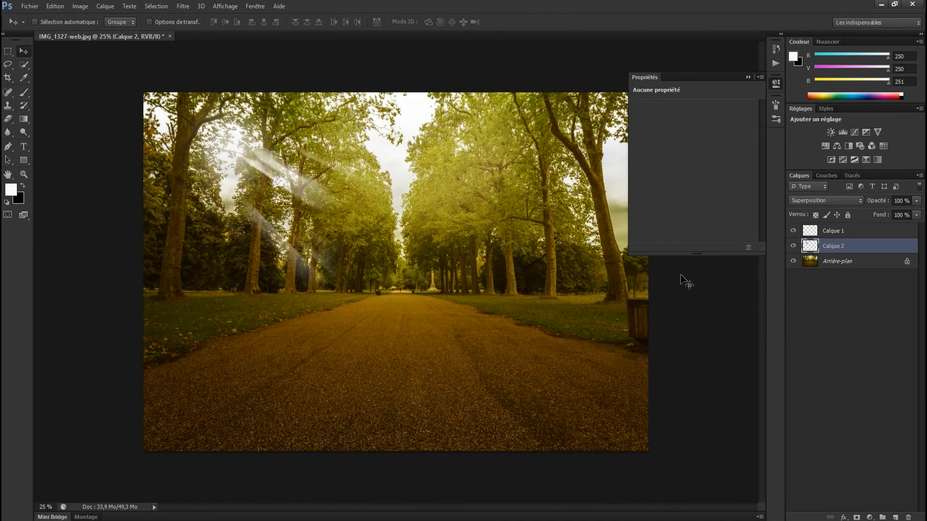
left_click(860, 235, "shift")
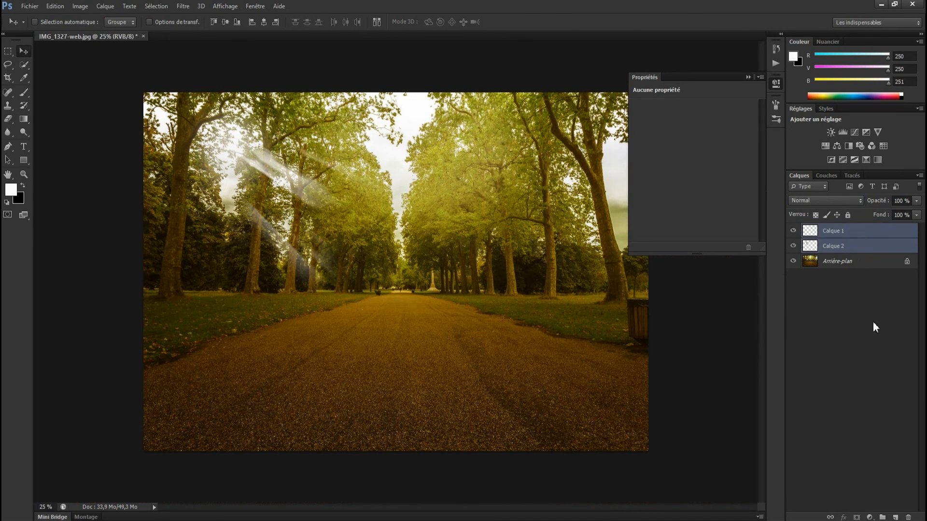
left_click(884, 518)
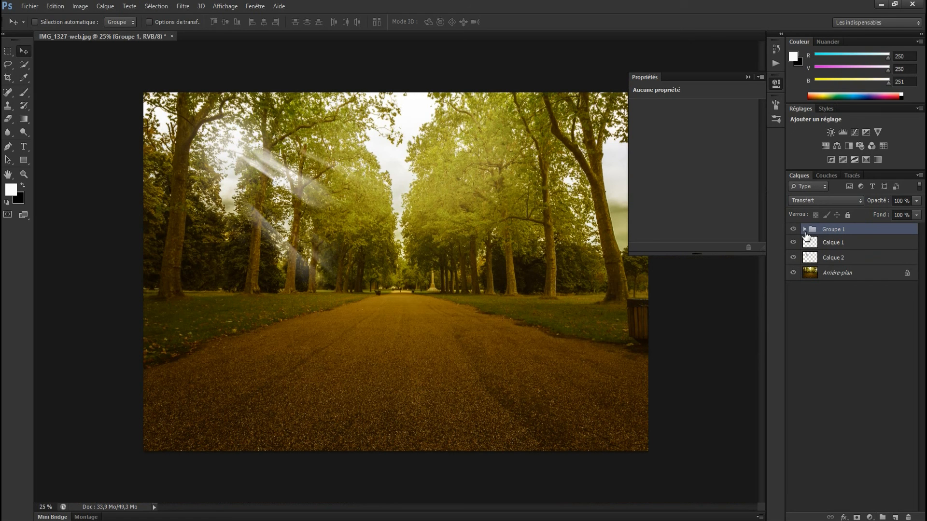
left_click(805, 230)
left_click(834, 257)
left_click(831, 243, "shift")
key("Delete")
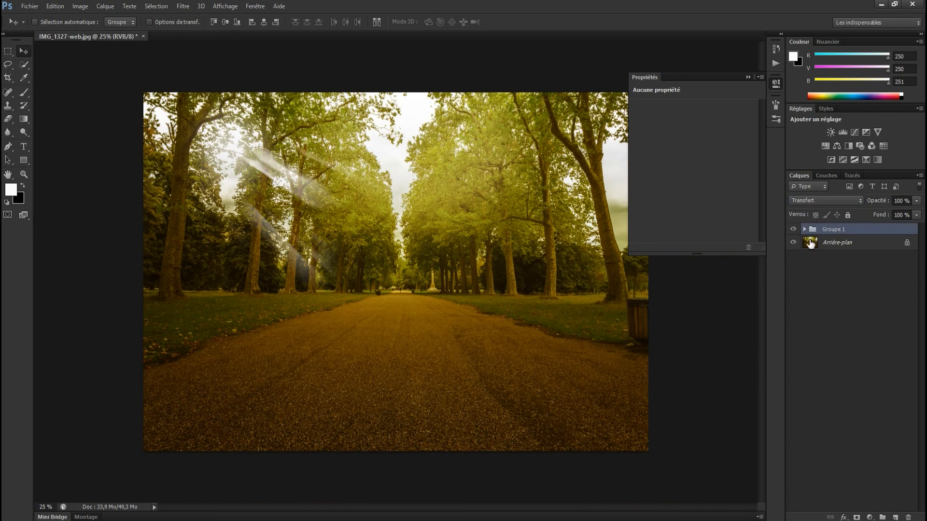
Step: Collapse the floating Propriétés panel to uncover the photo
key("ctrl+minus")
key("ctrl+minus")
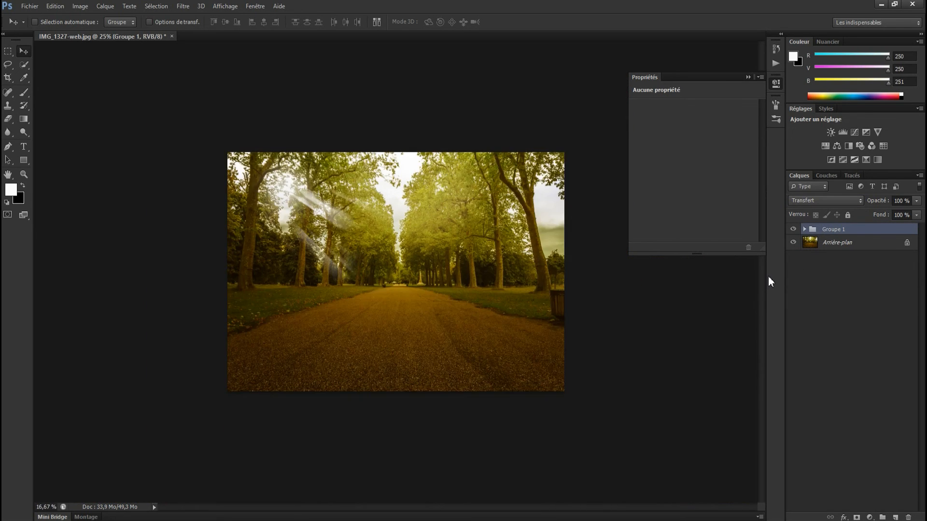
key("ctrl+plus")
key("ctrl+plus")
key("ctrl+plus")
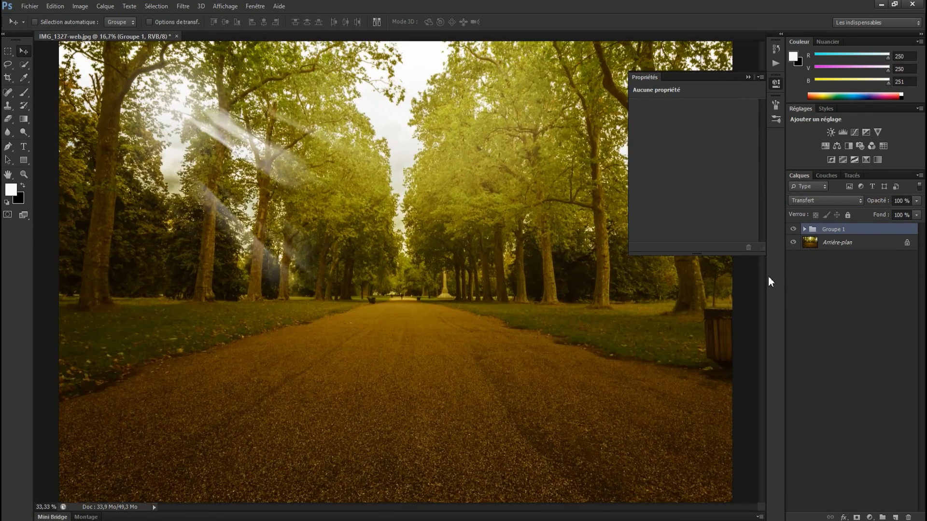
left_click(749, 77)
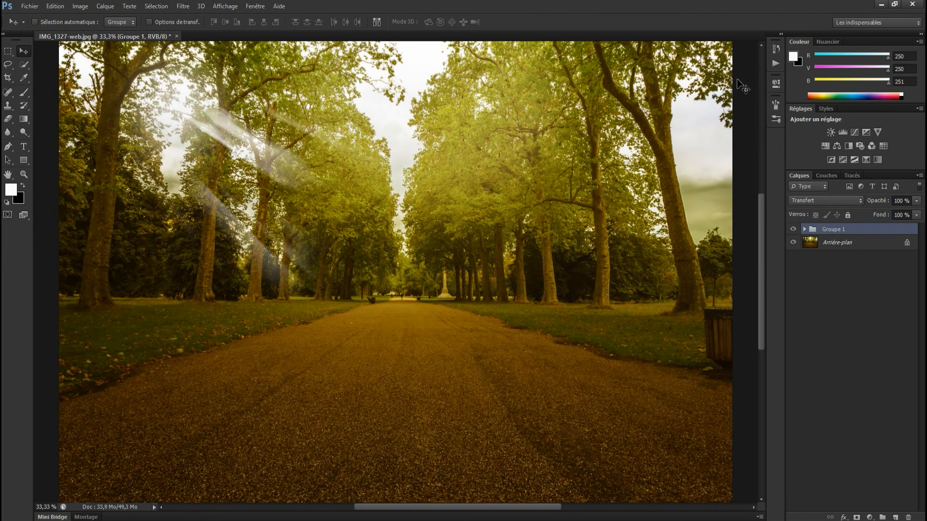